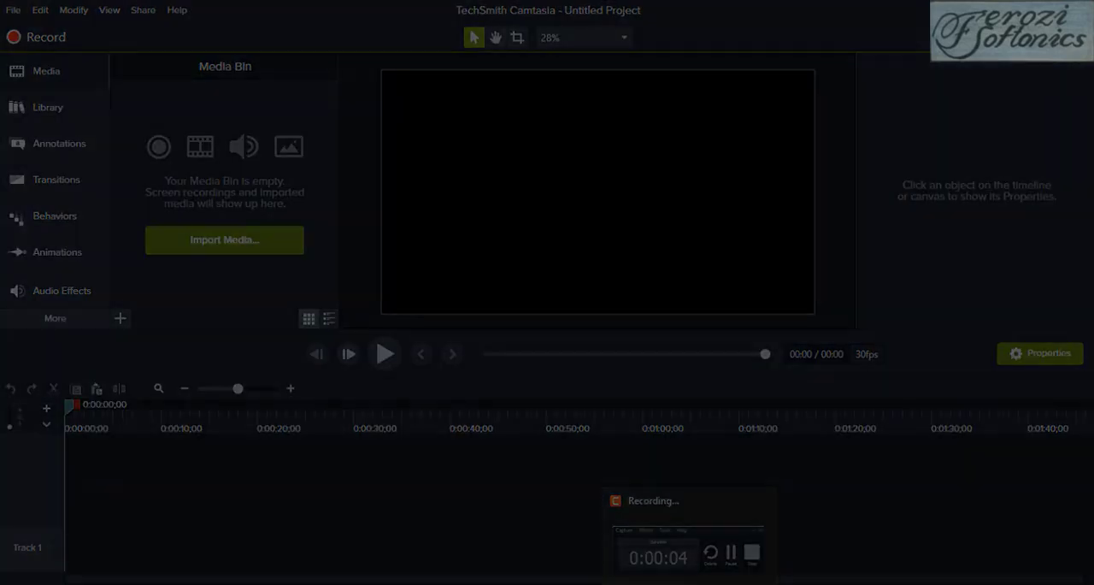
pyautogui.press('F10')
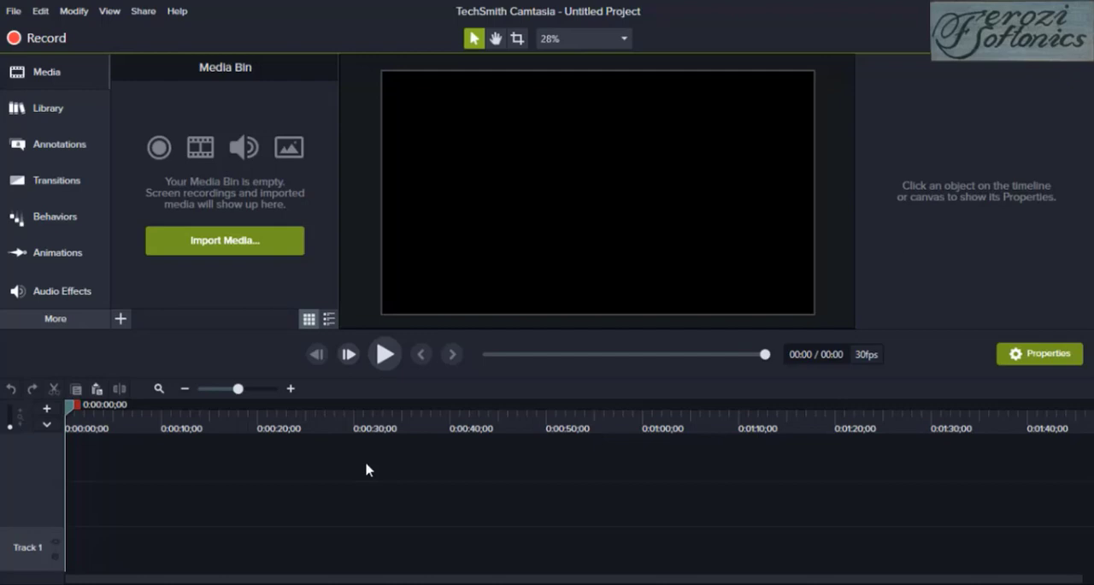
# Import the photo video into the media bin and place it on Track 1, starting at about 13 seconds
pyautogui.click(122, 319)
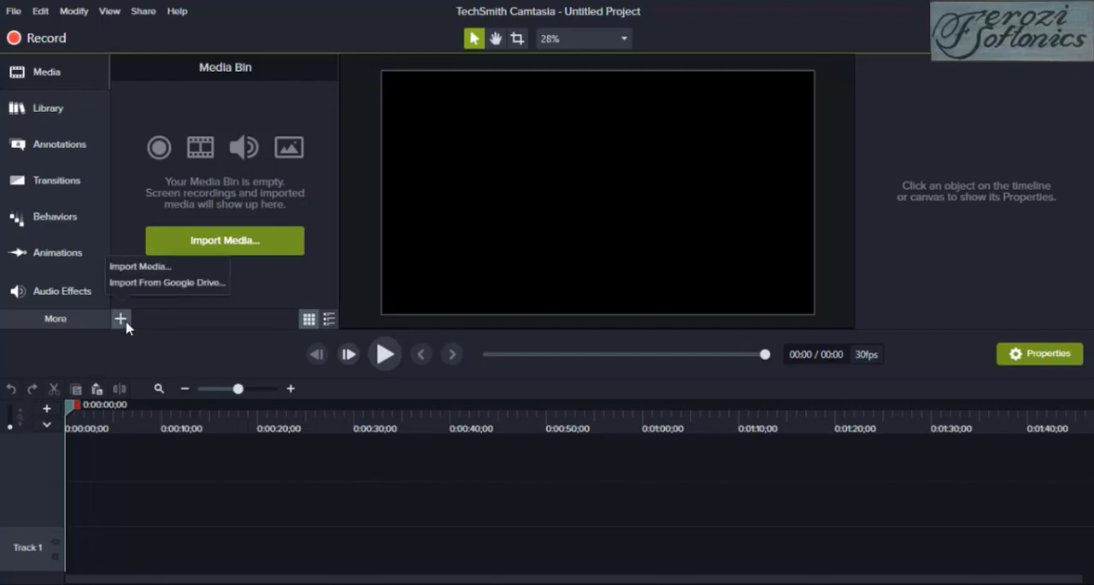
pyautogui.click(138, 268)
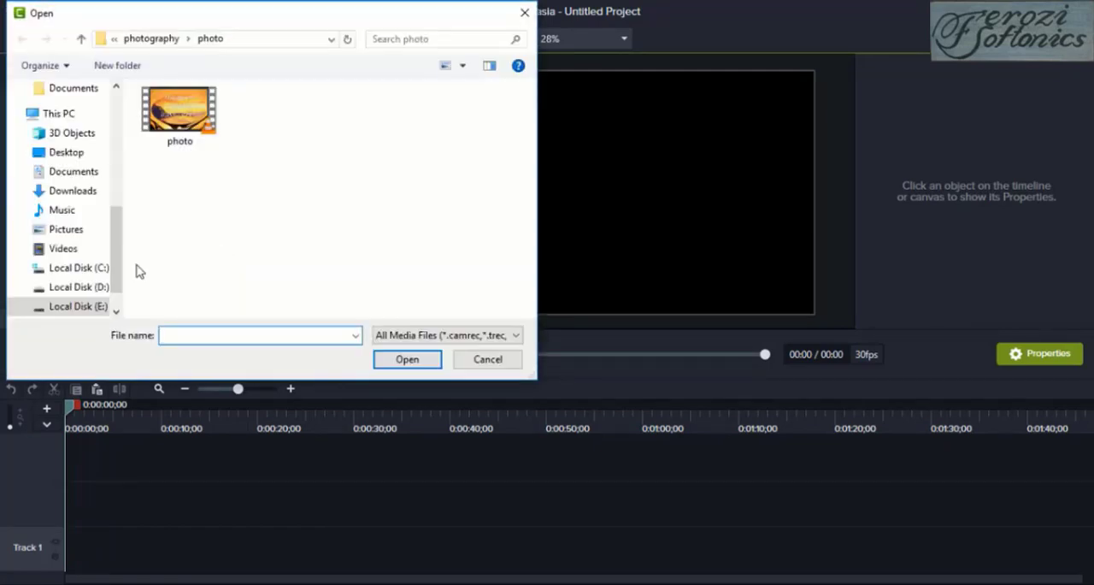
pyautogui.click(195, 141)
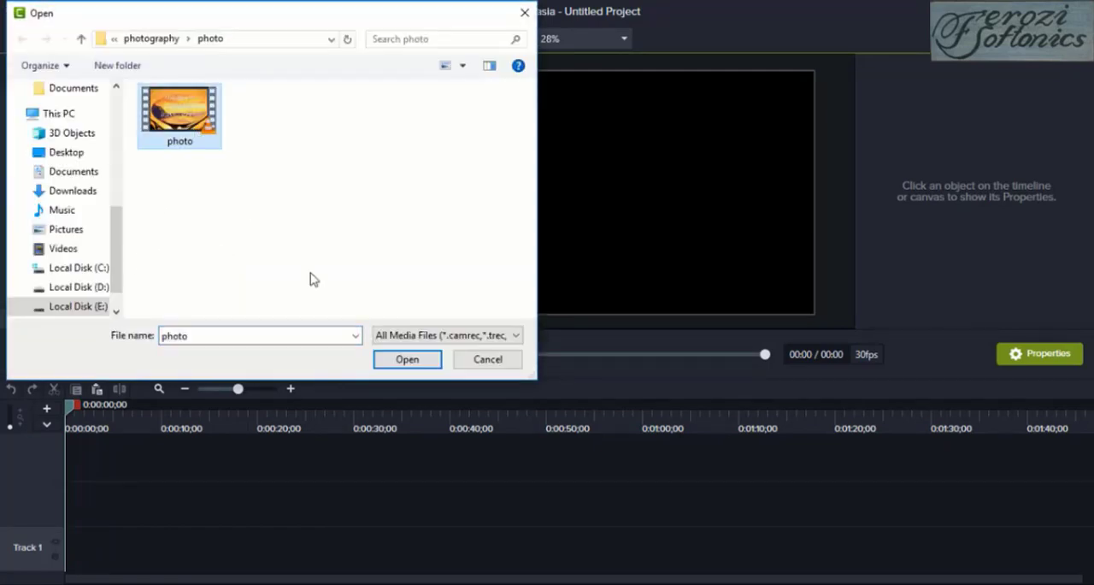
pyautogui.click(403, 364)
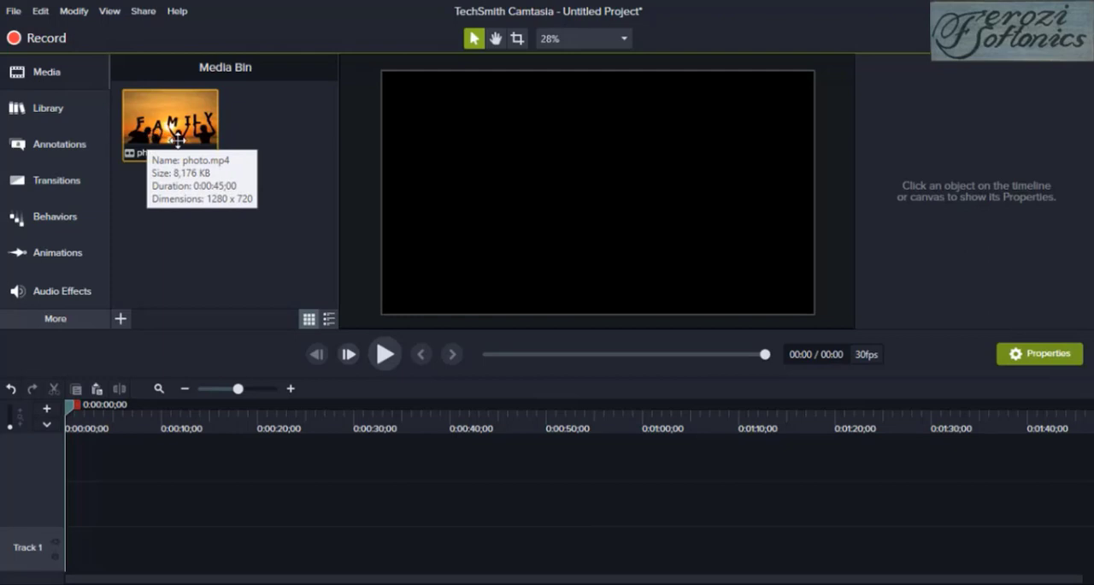
pyautogui.moveTo(177, 140); pyautogui.dragTo(193, 531)
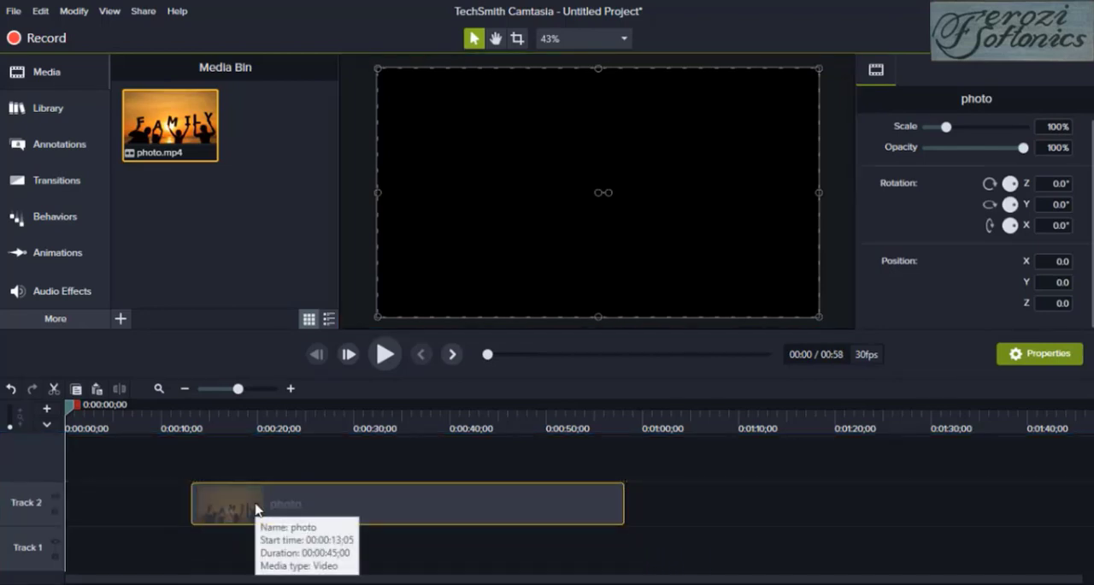
pyautogui.moveTo(256, 509); pyautogui.dragTo(260, 560)
# Preview the photo clip on the timeline, playing it from about 11 seconds and again from about 38 seconds
pyautogui.click(384, 354)
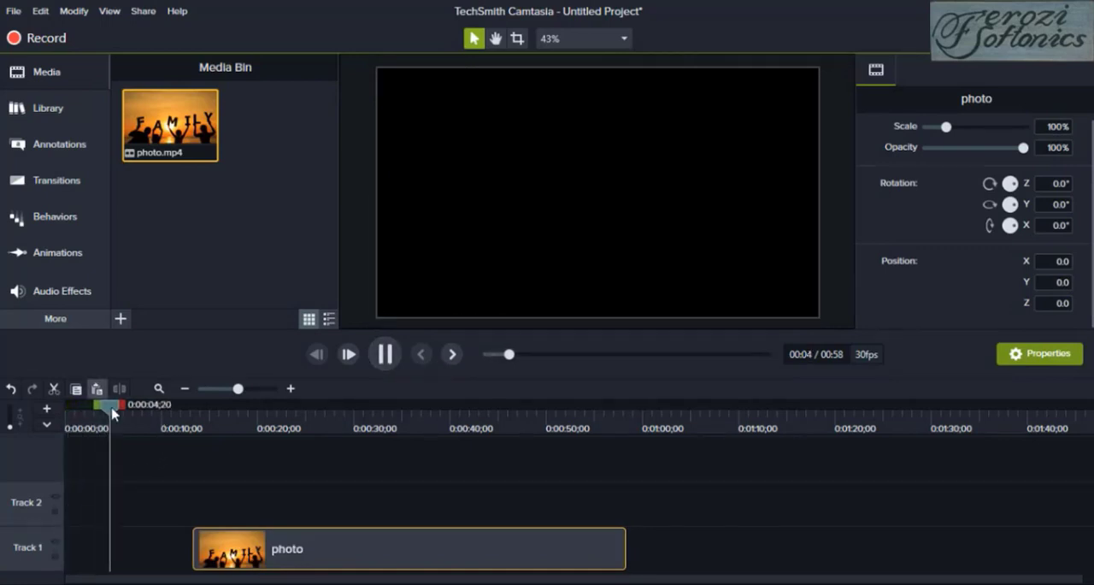
pyautogui.moveTo(118, 414); pyautogui.dragTo(175, 422)
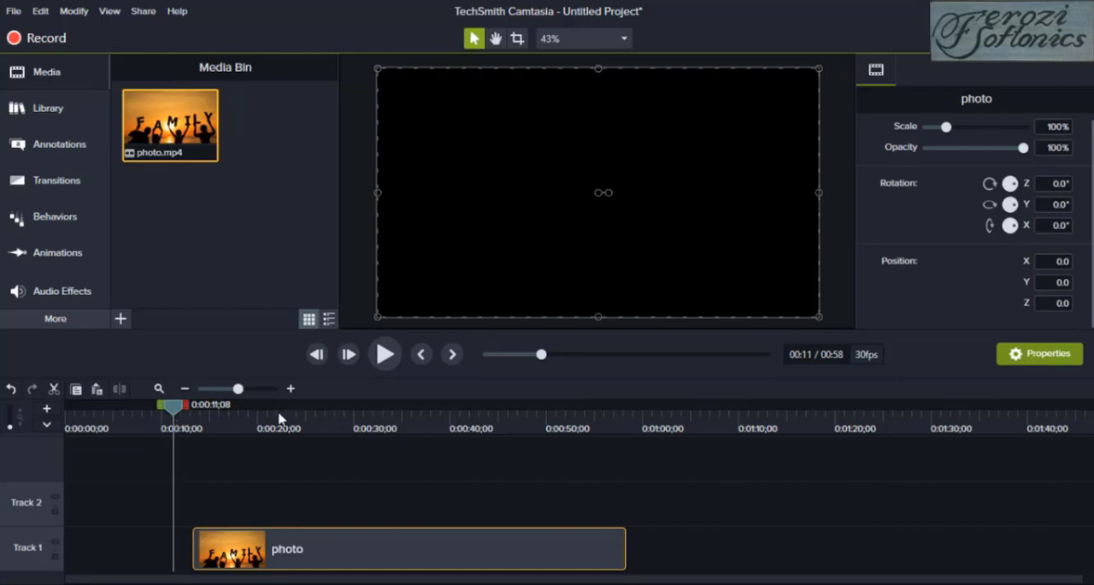
pyautogui.click(384, 355)
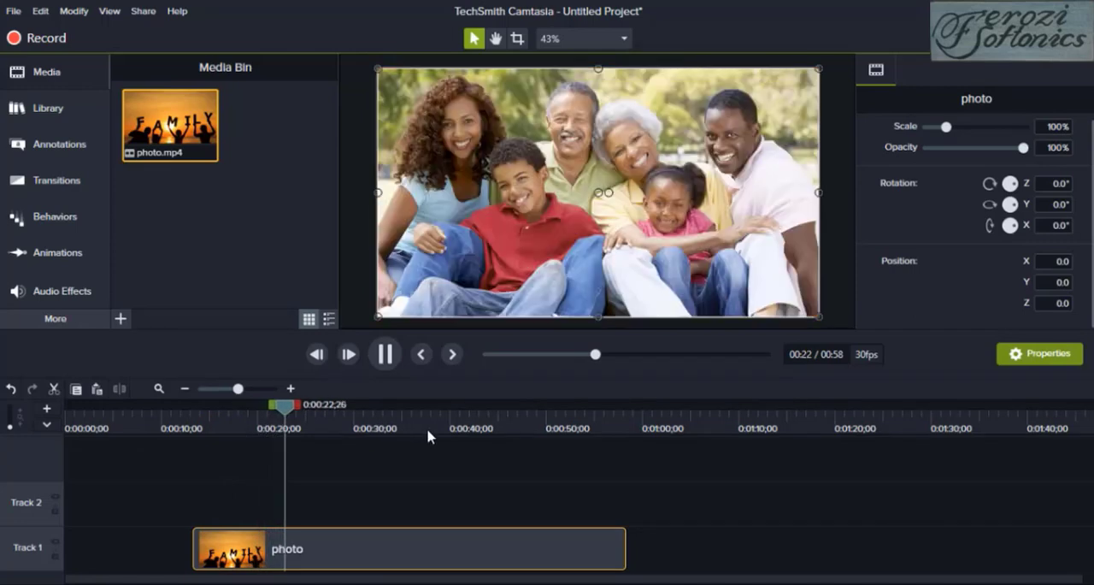
pyautogui.click(430, 431)
pyautogui.click(384, 354)
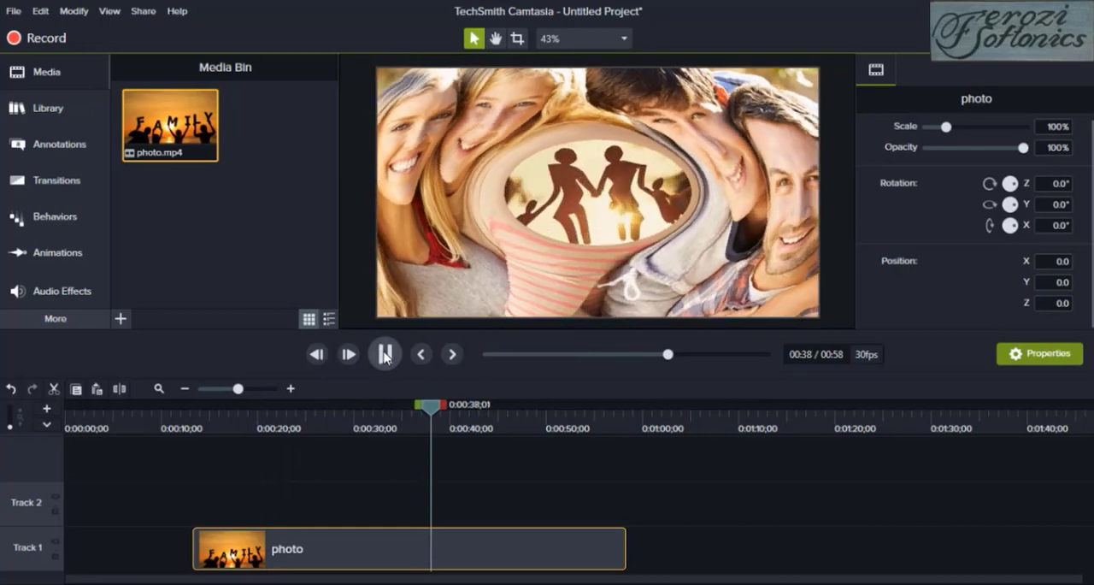
pyautogui.click(384, 353)
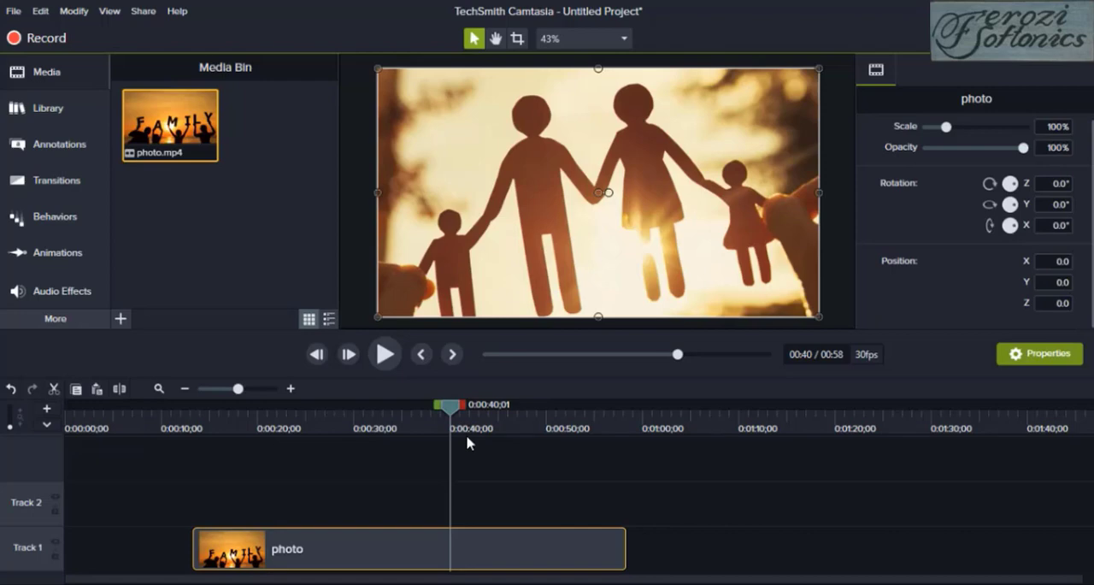
# Cut the range from 0:00:40;01 to 0:00:42;19 out of the photo clip and undo the cut
pyautogui.moveTo(439, 405)
pyautogui.mouseDown()
pyautogui.moveTo(416, 412)
pyautogui.moveTo(436, 414)
pyautogui.mouseUp()
pyautogui.moveTo(462, 413); pyautogui.dragTo(490, 411)
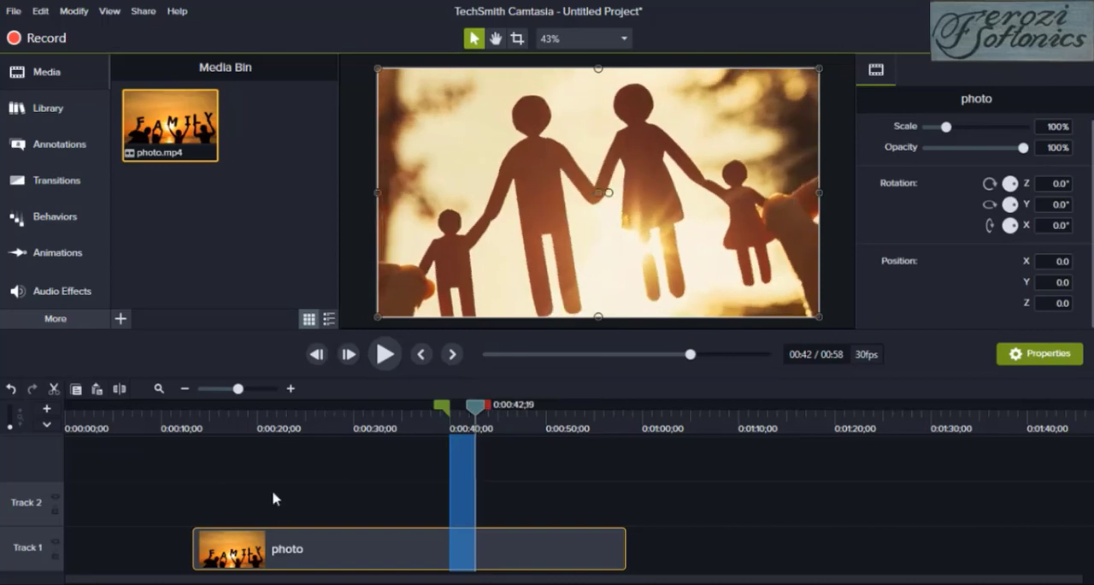
pyautogui.click(53, 391)
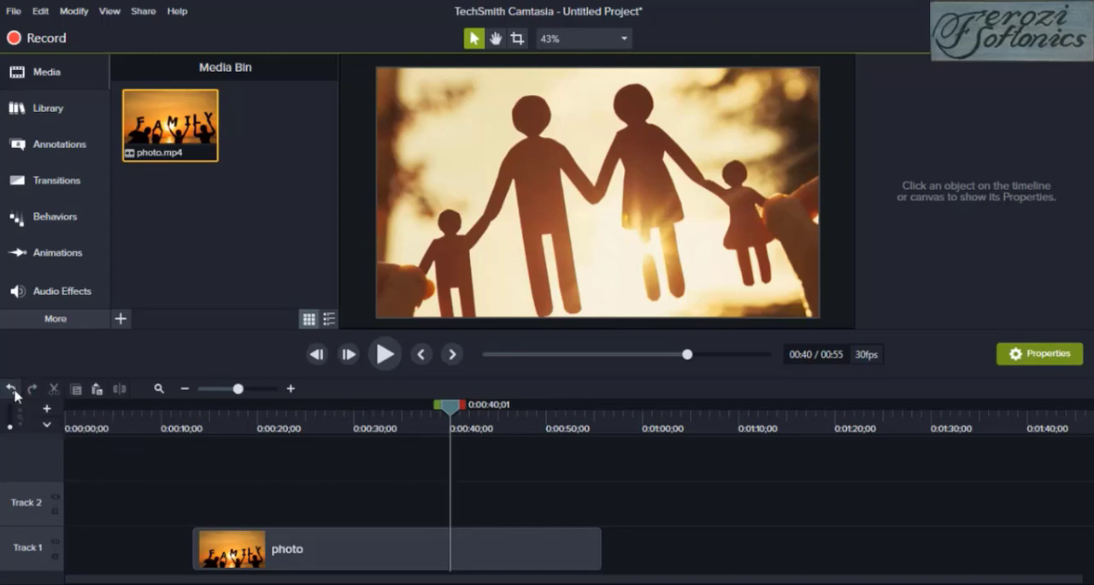
pyautogui.click(13, 390)
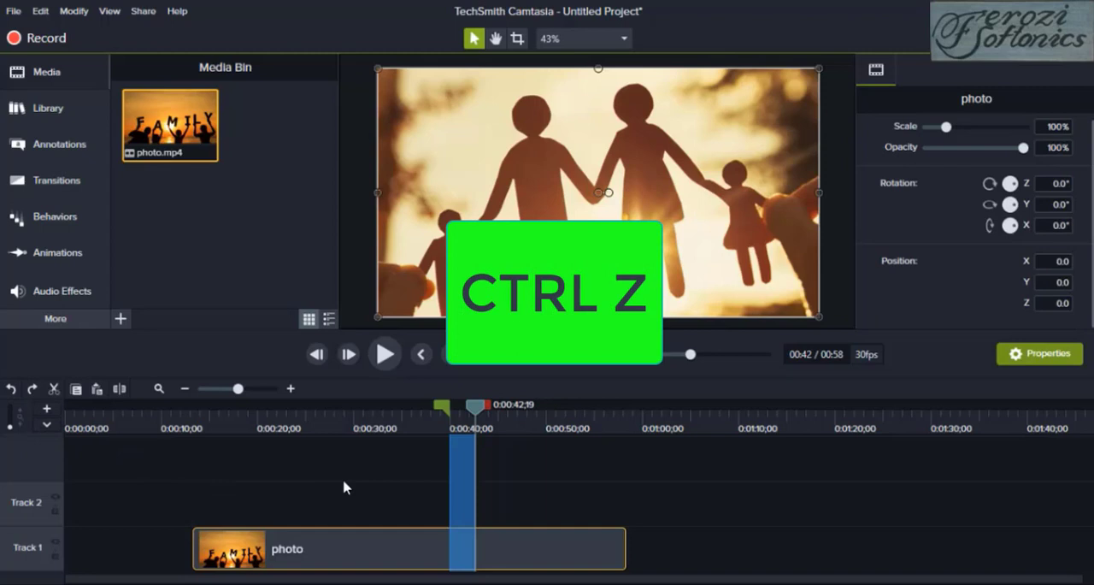
# Copy the range from about 39 seconds to 0:00:44;08 and place the pasted copy directly after the photo clip on Track 1
pyautogui.moveTo(477, 409)
pyautogui.mouseDown()
pyautogui.moveTo(453, 409)
pyautogui.moveTo(480, 410)
pyautogui.mouseUp()
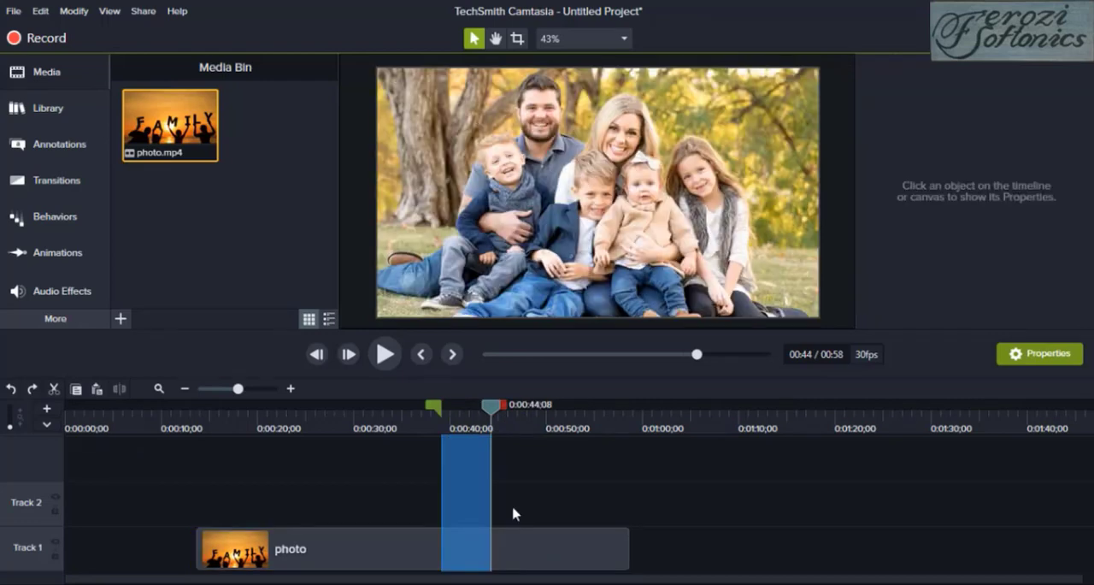
pyautogui.click(76, 389)
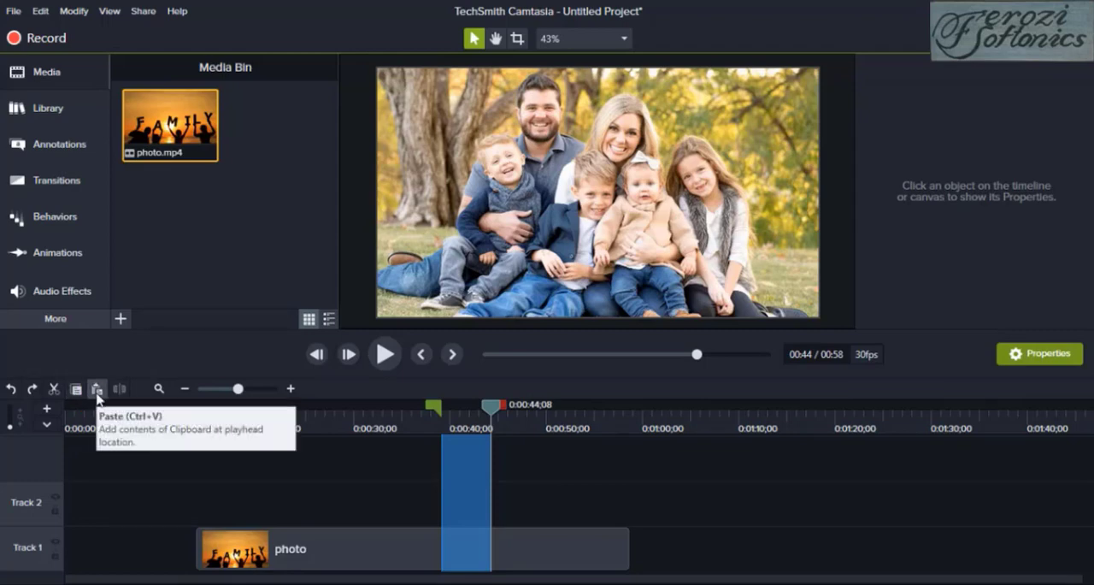
pyautogui.click(97, 389)
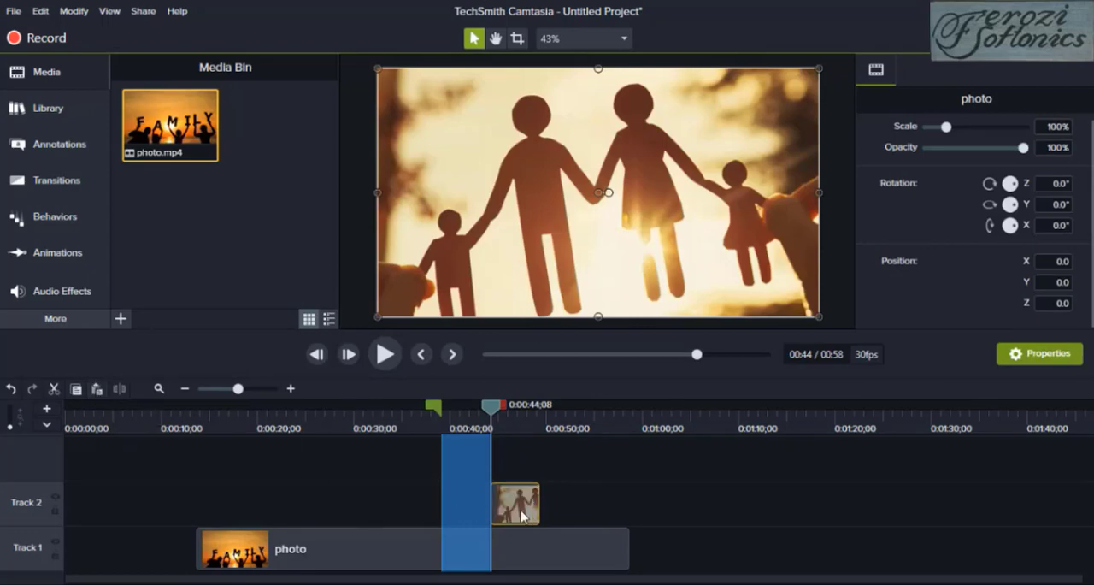
pyautogui.moveTo(551, 507)
pyautogui.mouseDown()
pyautogui.moveTo(668, 512)
pyautogui.moveTo(664, 547)
pyautogui.mouseUp()
# Play the timeline from 0:00:55;26 to check the transition into the copied section
pyautogui.moveTo(434, 405)
pyautogui.mouseDown()
pyautogui.moveTo(627, 435)
pyautogui.moveTo(605, 438)
pyautogui.mouseUp()
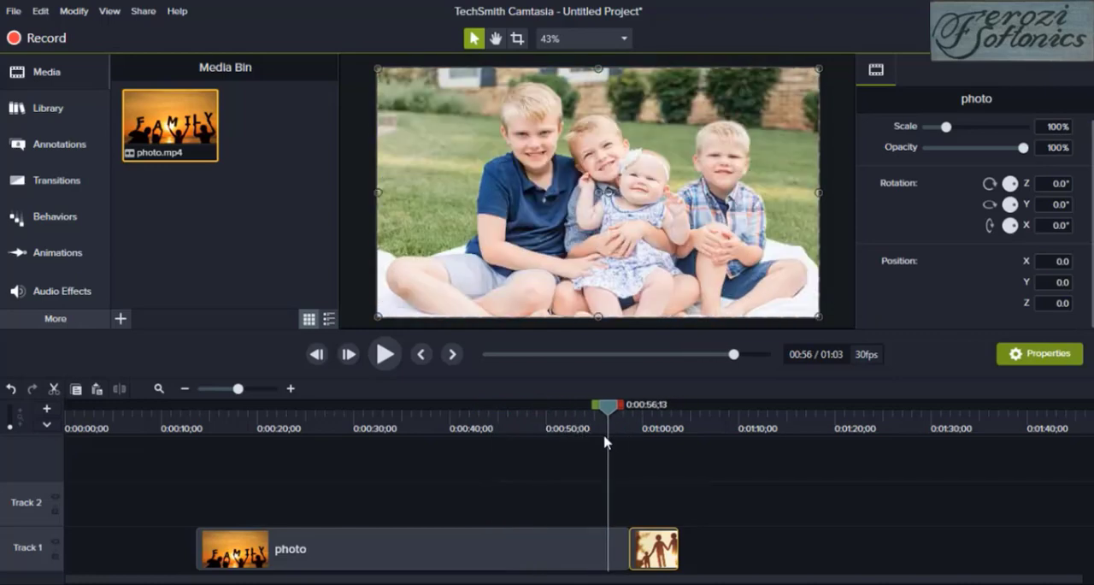
pyautogui.click(382, 355)
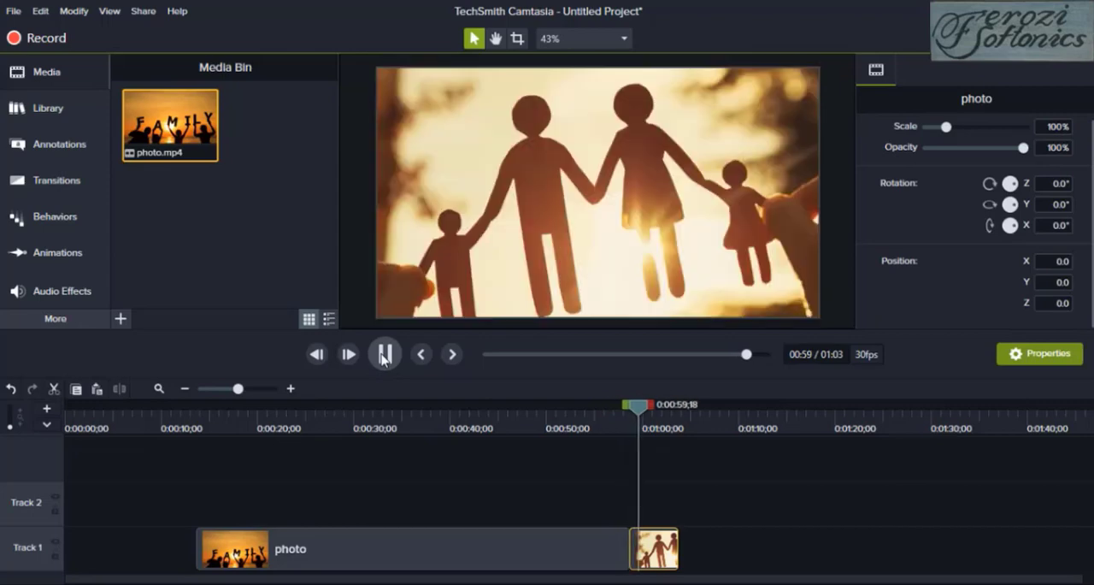
pyautogui.click(382, 356)
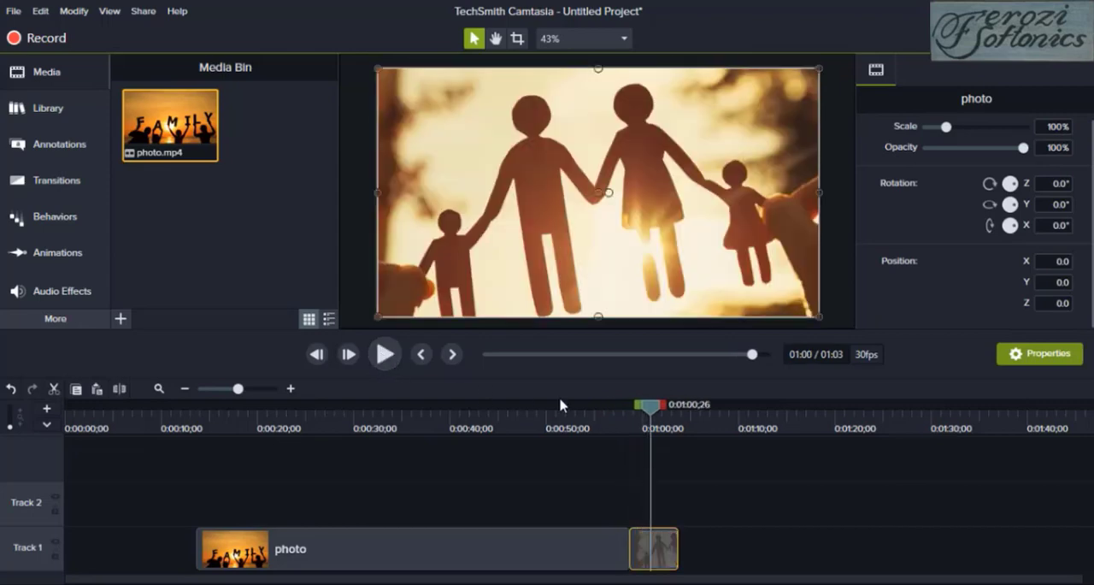
# Split the photo clip at 0:00:36;09 and leave a gap of about 4 seconds before its second part
pyautogui.moveTo(572, 422); pyautogui.dragTo(422, 433)
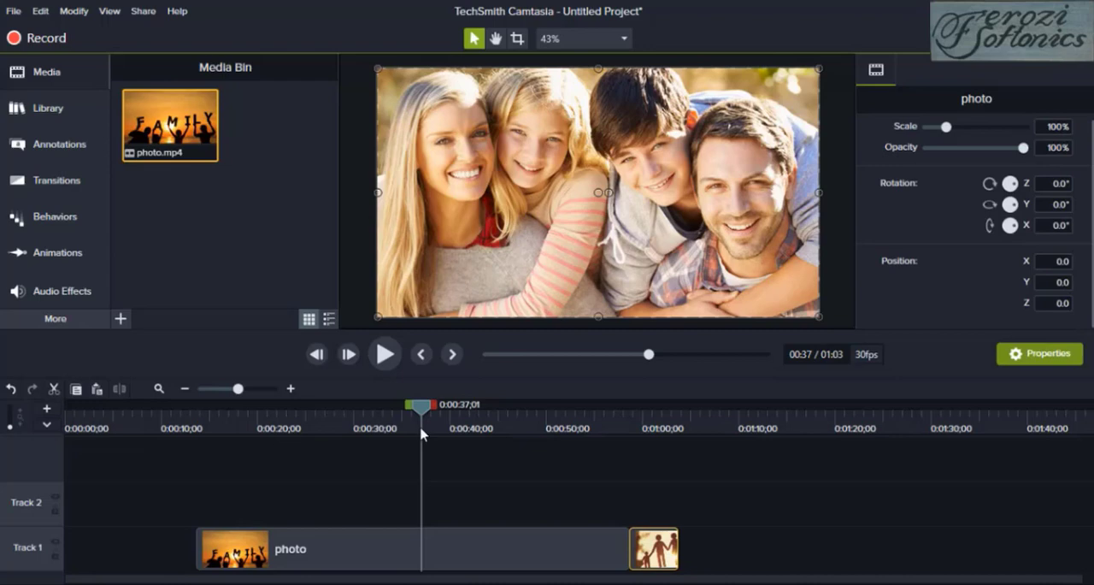
pyautogui.moveTo(420, 430)
pyautogui.mouseDown()
pyautogui.moveTo(379, 416)
pyautogui.moveTo(444, 419)
pyautogui.moveTo(414, 420)
pyautogui.mouseUp()
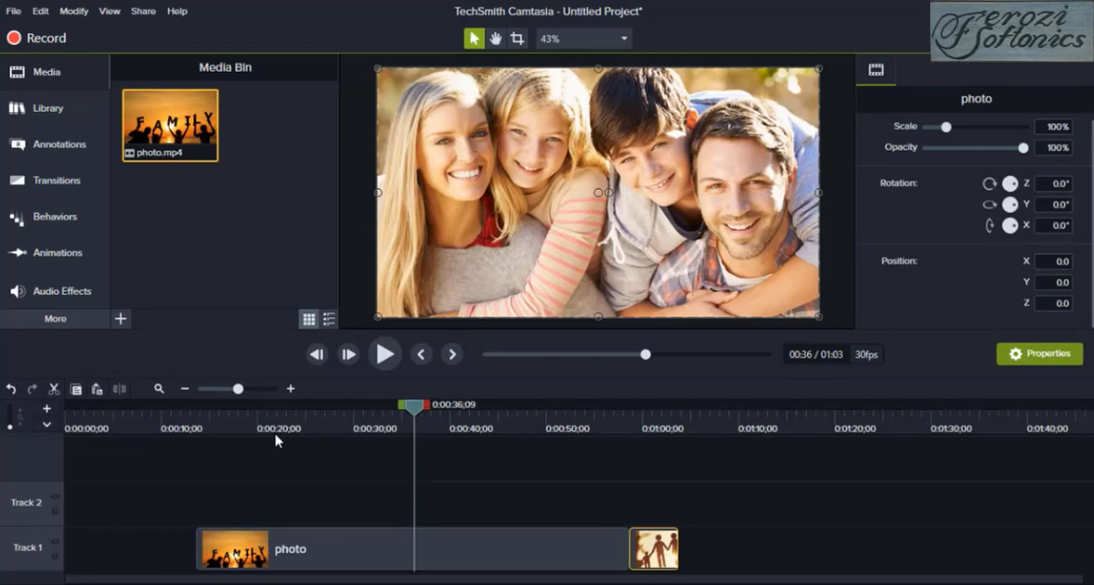
pyautogui.click(359, 562)
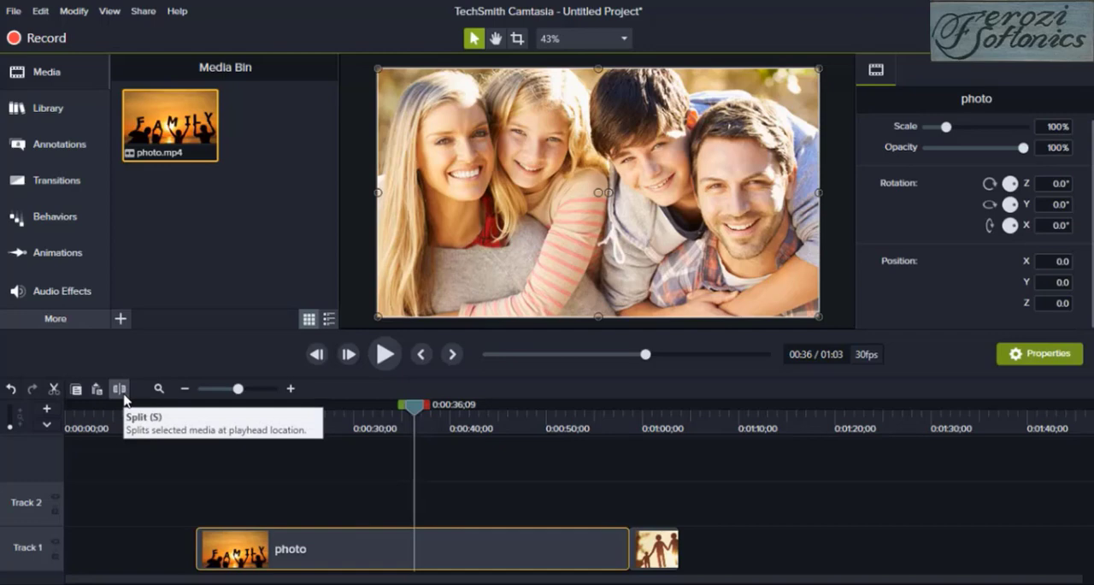
pyautogui.click(123, 395)
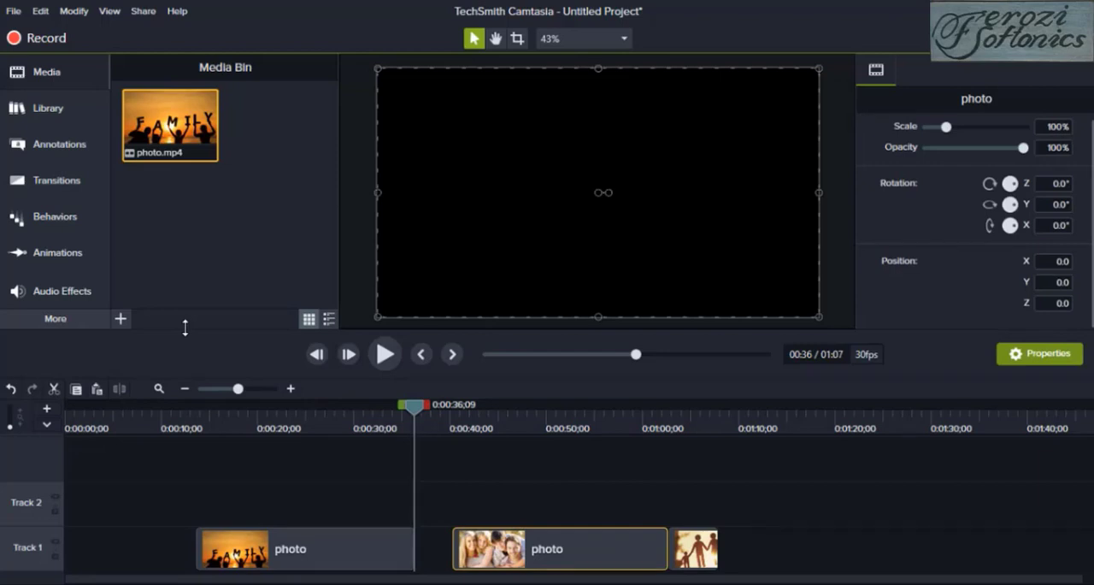
# Import the image7 picture from the photography folder into the media bin
pyautogui.click(121, 320)
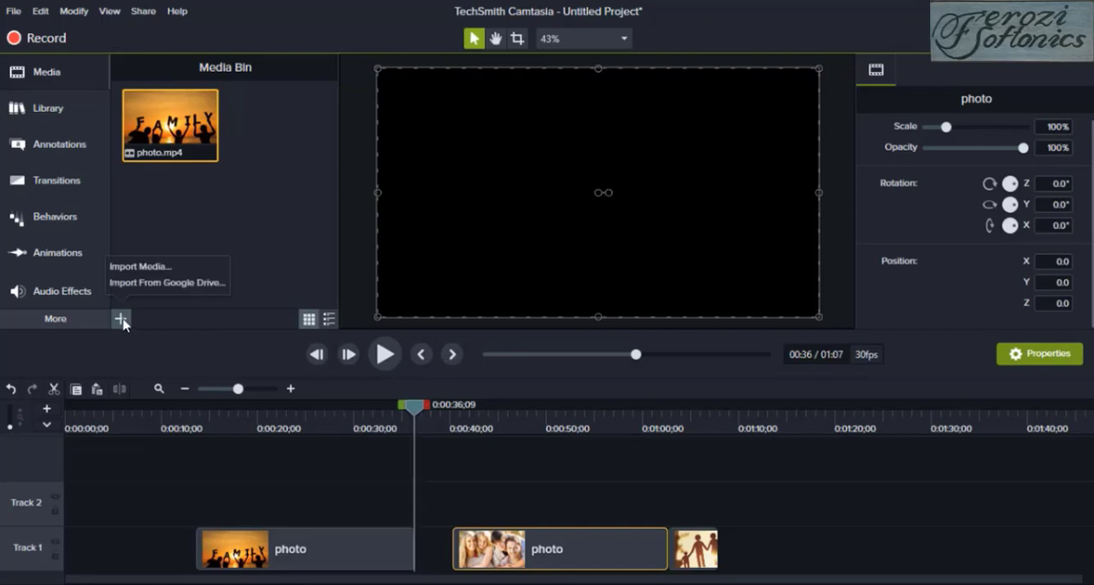
pyautogui.click(136, 267)
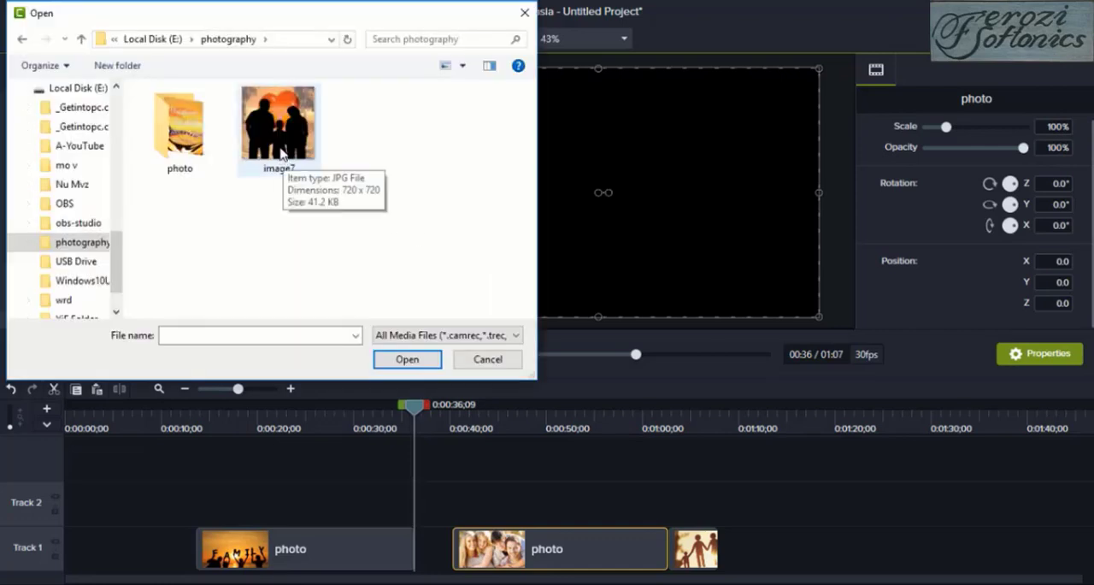
pyautogui.click(280, 152)
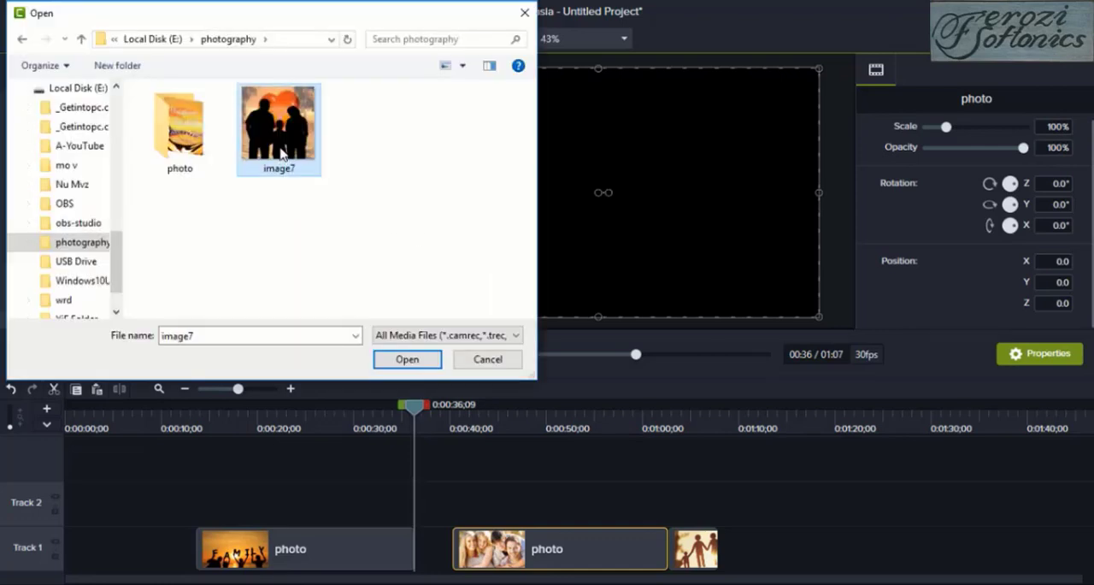
pyautogui.click(397, 361)
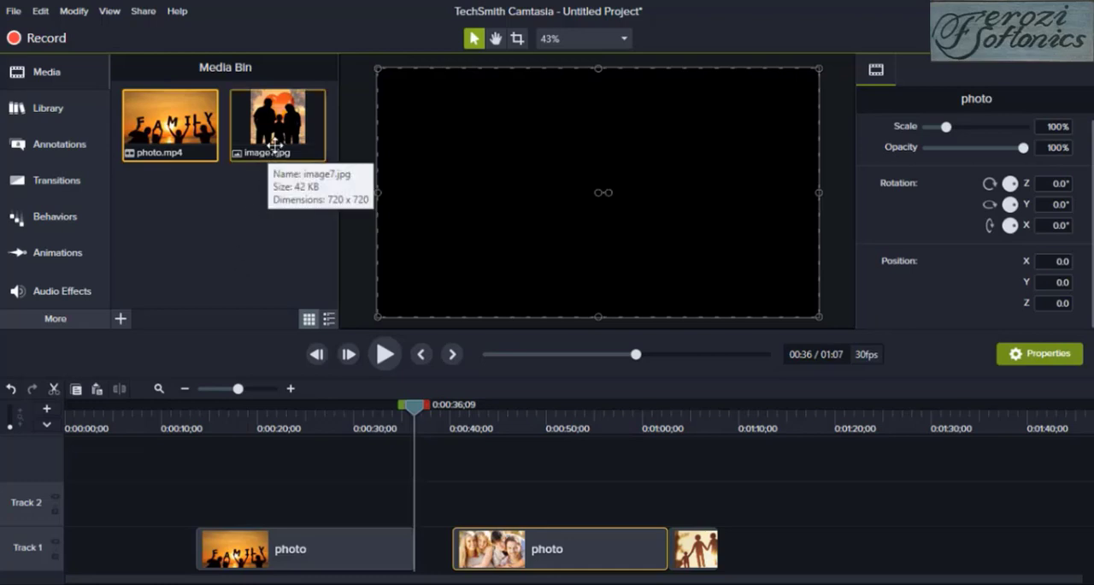
# Insert image7.jpg between the two photo clip parts on Track 1 and line up the following clips without gaps
pyautogui.moveTo(275, 145)
pyautogui.mouseDown()
pyautogui.moveTo(331, 338)
pyautogui.moveTo(416, 496)
pyautogui.mouseUp()
pyautogui.moveTo(706, 554); pyautogui.dragTo(726, 562)
pyautogui.moveTo(622, 563); pyautogui.dragTo(642, 567)
pyautogui.moveTo(449, 506); pyautogui.dragTo(459, 547)
pyautogui.moveTo(510, 553); pyautogui.dragTo(494, 552)
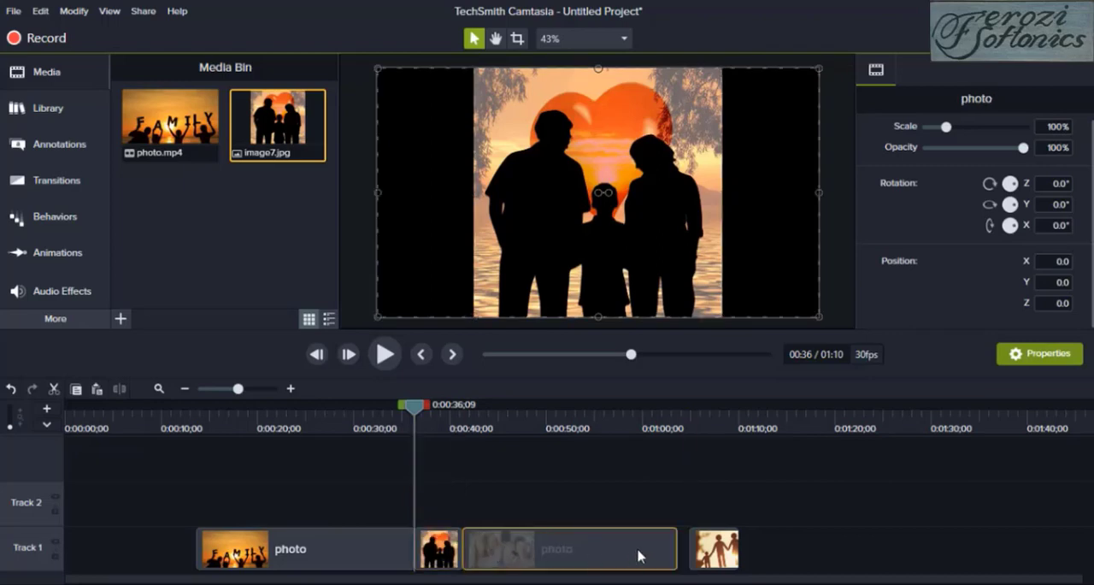
pyautogui.moveTo(710, 547); pyautogui.dragTo(698, 547)
# Play the timeline across the first split to check the inserted image
pyautogui.moveTo(414, 408); pyautogui.dragTo(355, 424)
pyautogui.click(392, 364)
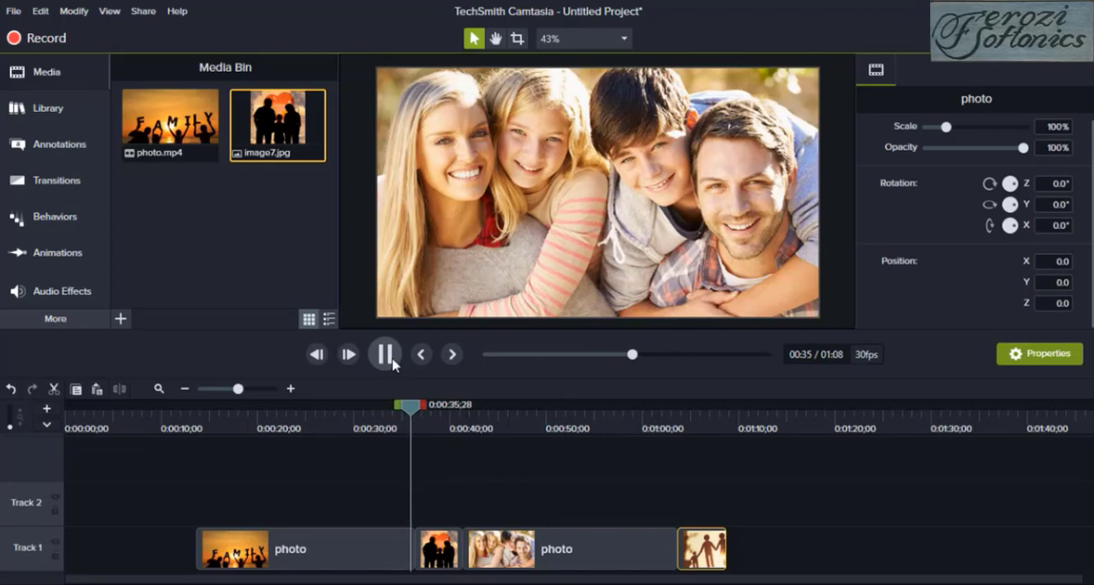
pyautogui.click(391, 359)
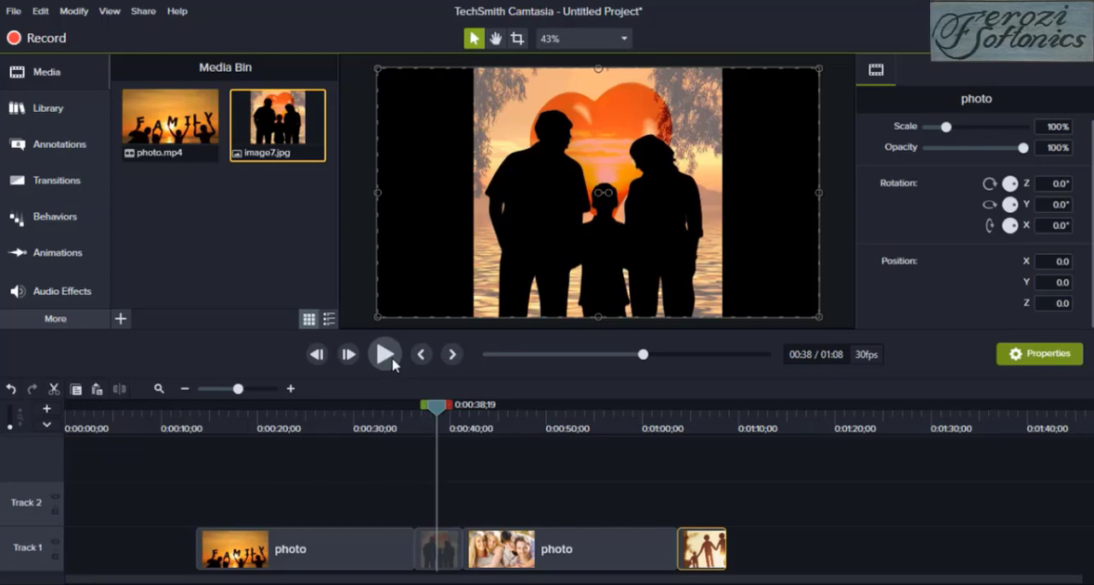
# Browse the library's Icons folder, including its Media subfolder
pyautogui.click(63, 120)
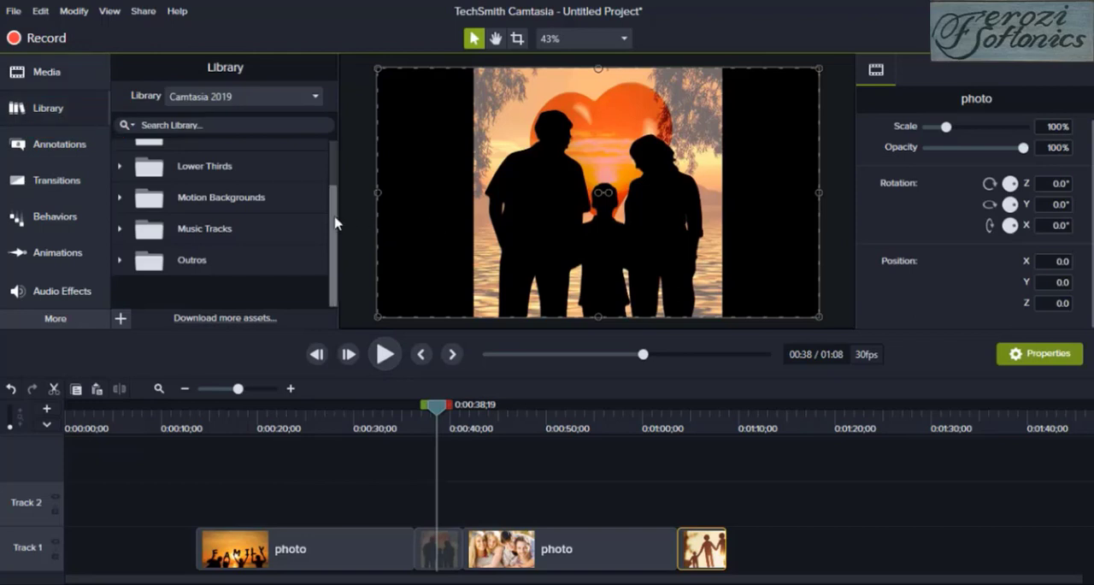
pyautogui.moveTo(334, 225); pyautogui.dragTo(337, 171)
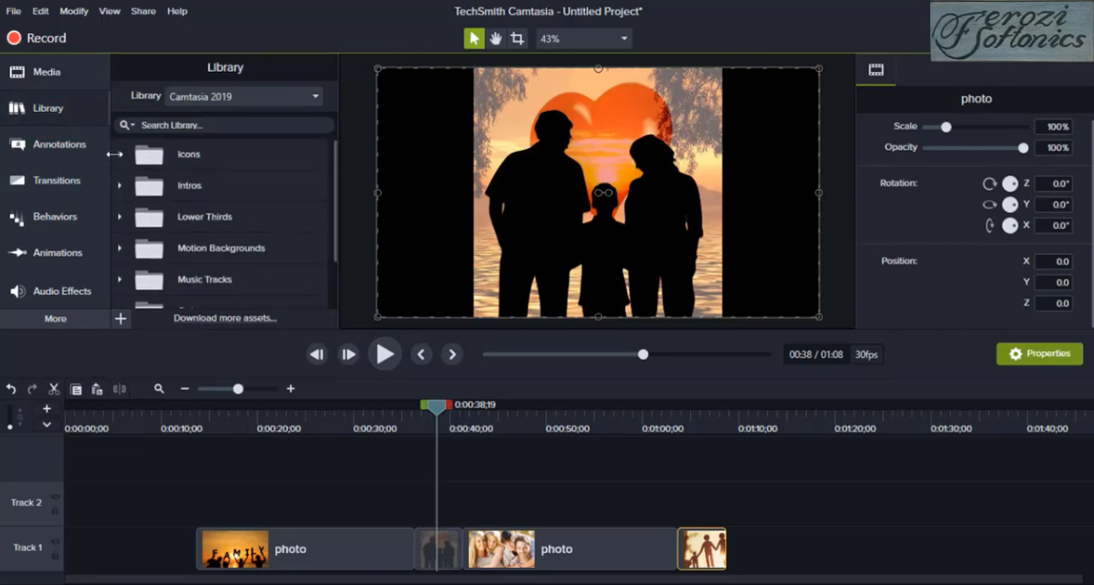
pyautogui.click(120, 156)
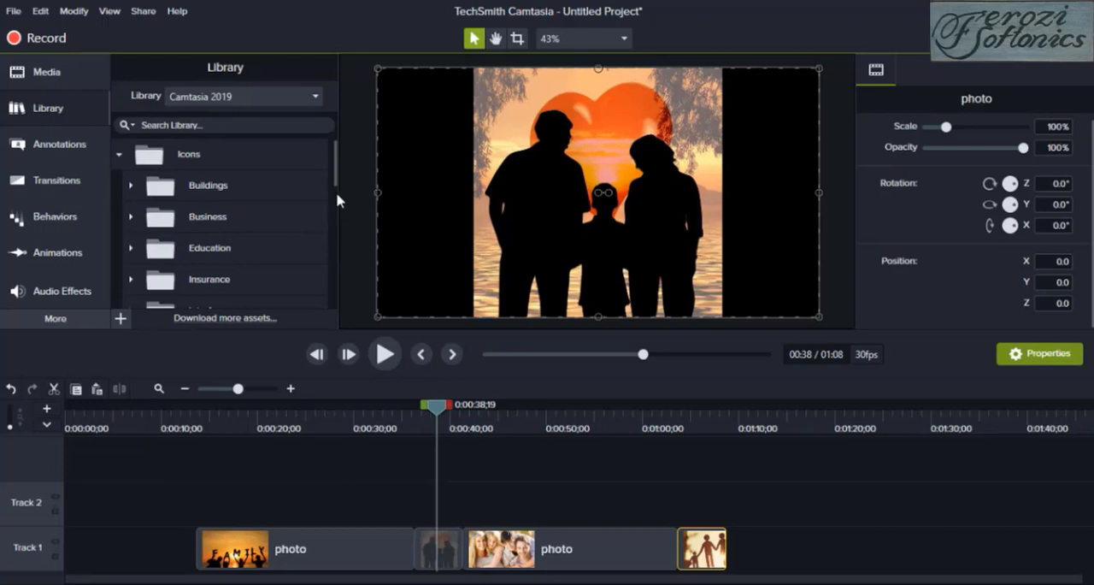
pyautogui.moveTo(333, 178); pyautogui.dragTo(334, 213)
pyautogui.click(132, 243)
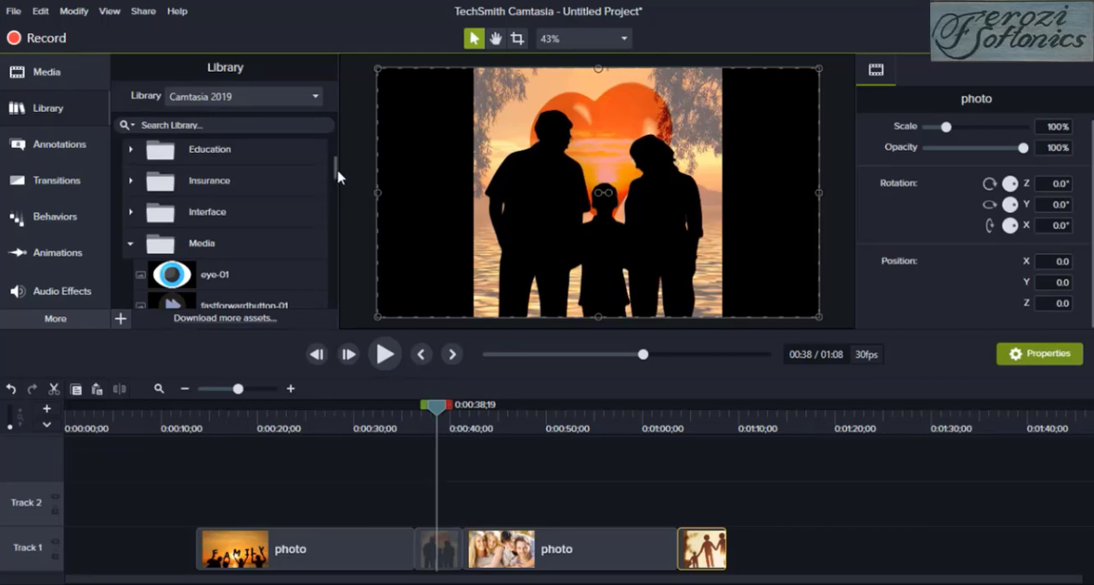
pyautogui.moveTo(337, 175); pyautogui.dragTo(334, 293)
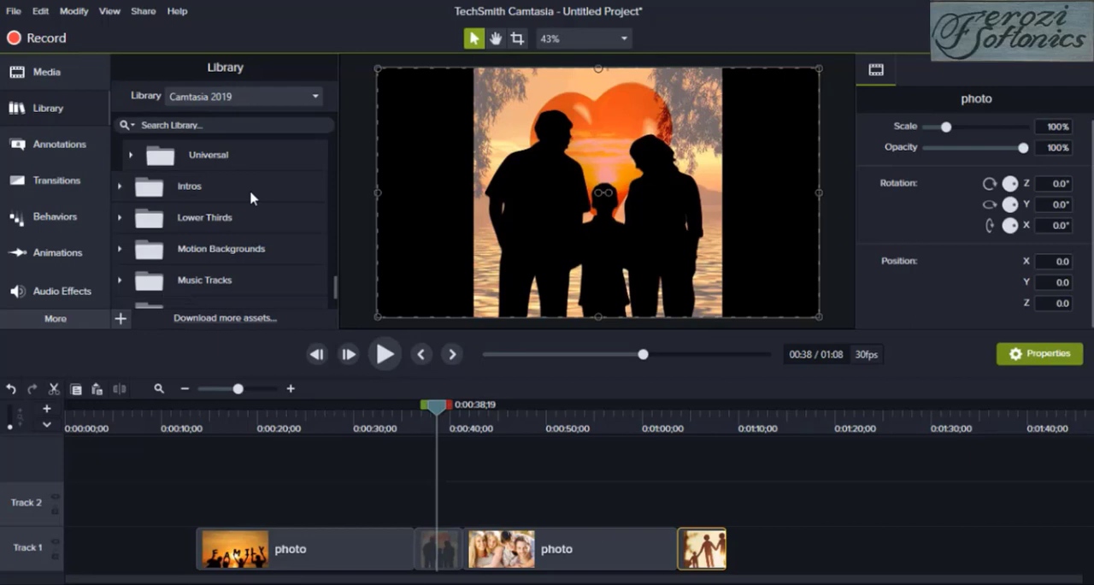
# Open the library's Intros folder and preview the fadingsquares intro
pyautogui.click(121, 188)
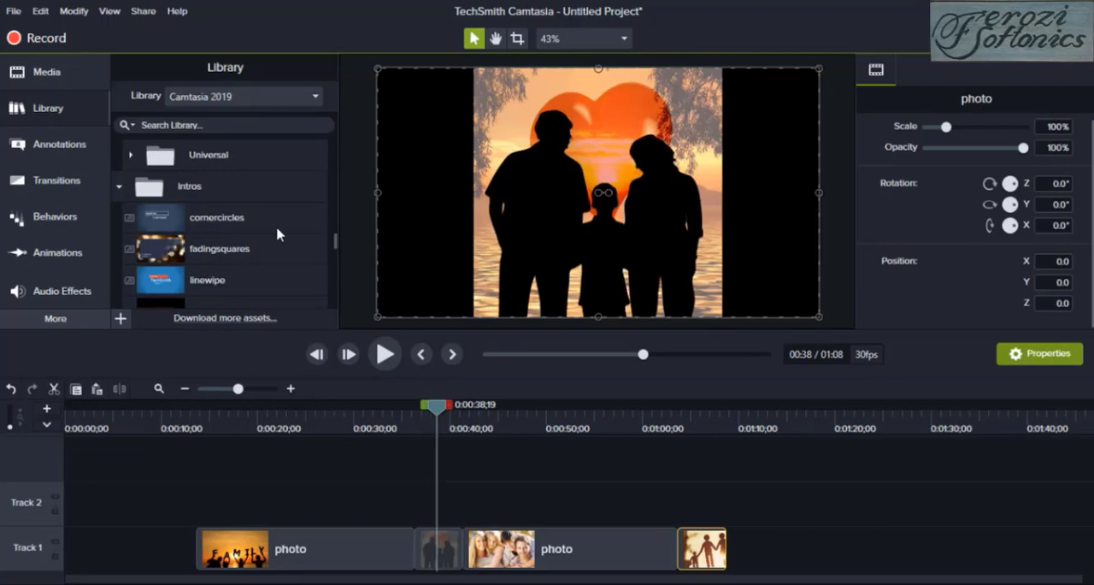
pyautogui.moveTo(337, 244); pyautogui.dragTo(338, 255)
pyautogui.scroll(1, 337, 255)
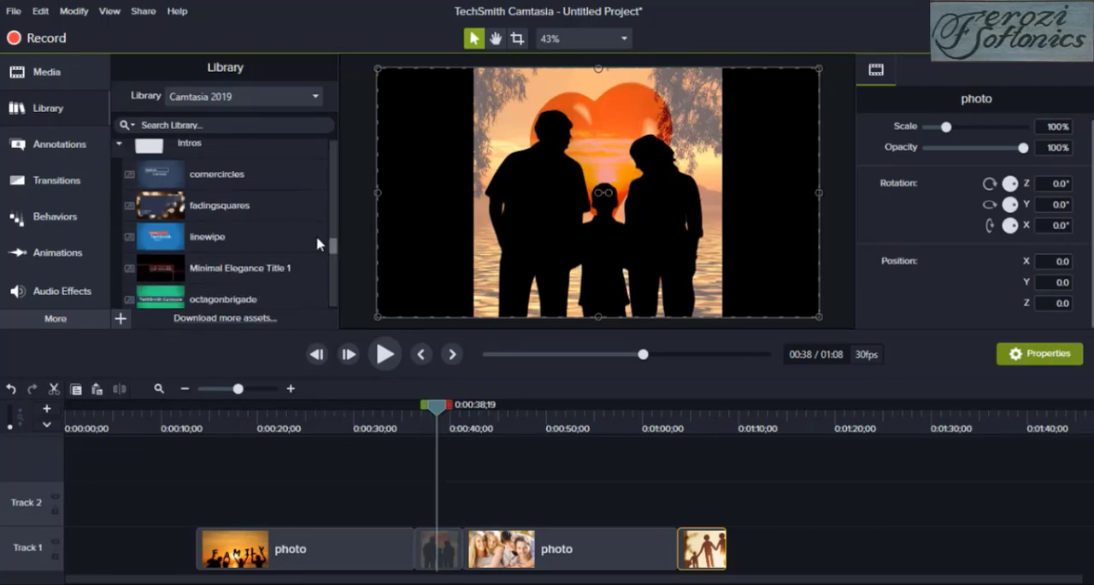
pyautogui.doubleClick(220, 205)
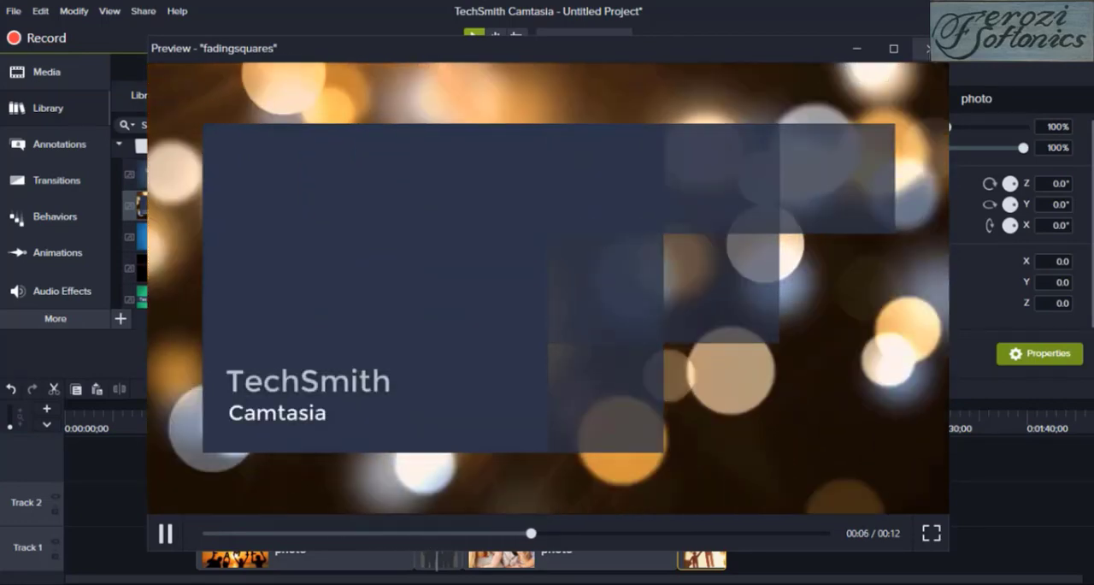
pyautogui.click(931, 48)
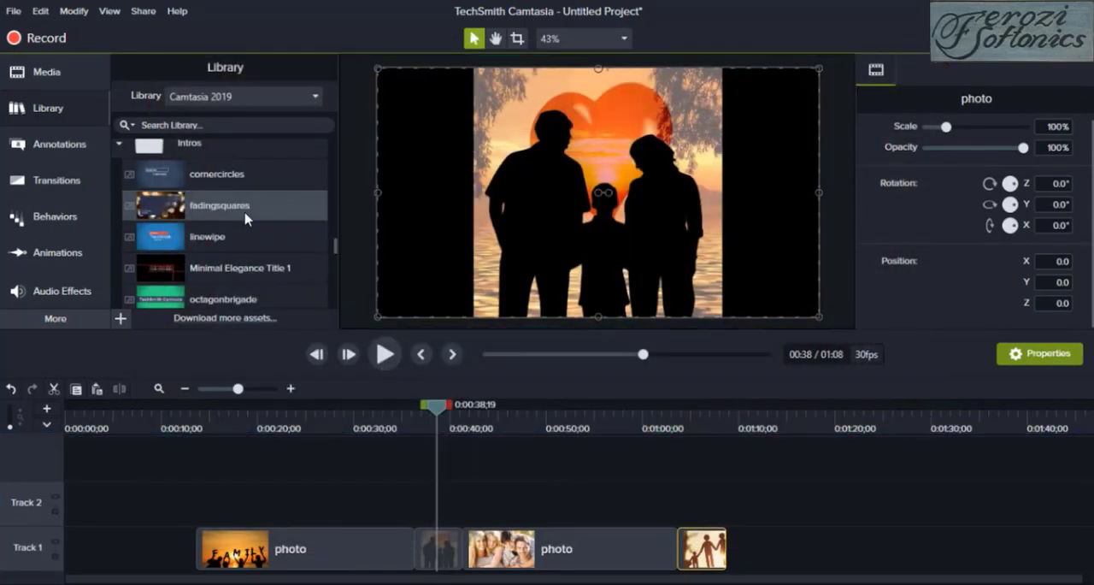
# Place the fadingsquares intro at the start of Track 1 and shift the following clips to close the gaps
pyautogui.moveTo(247, 218); pyautogui.dragTo(153, 547)
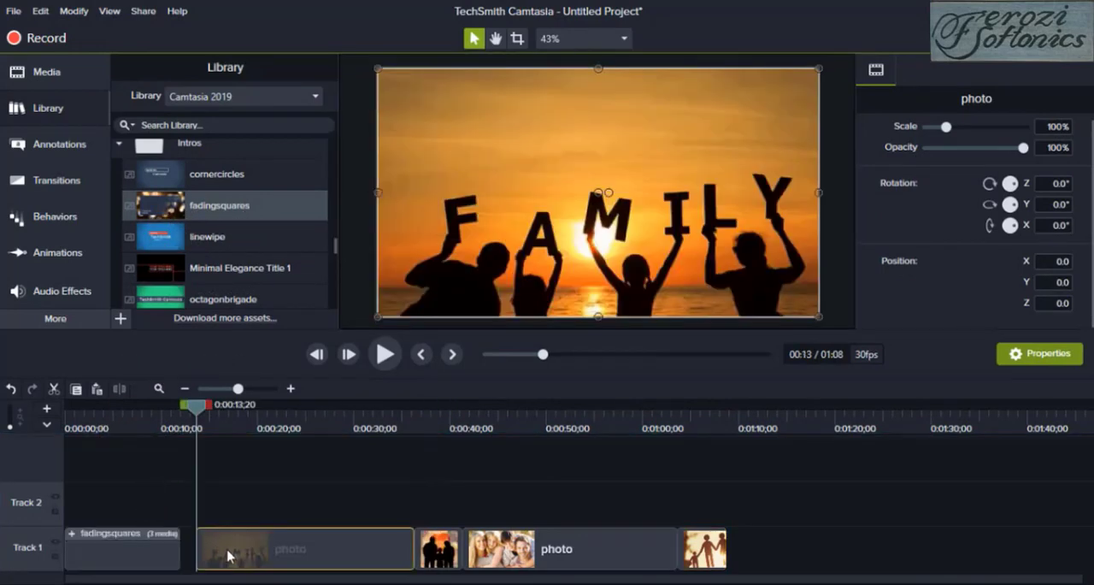
pyautogui.moveTo(228, 553); pyautogui.dragTo(205, 554)
pyautogui.moveTo(440, 560); pyautogui.dragTo(423, 560)
pyautogui.click(502, 560)
pyautogui.moveTo(502, 560); pyautogui.dragTo(476, 560)
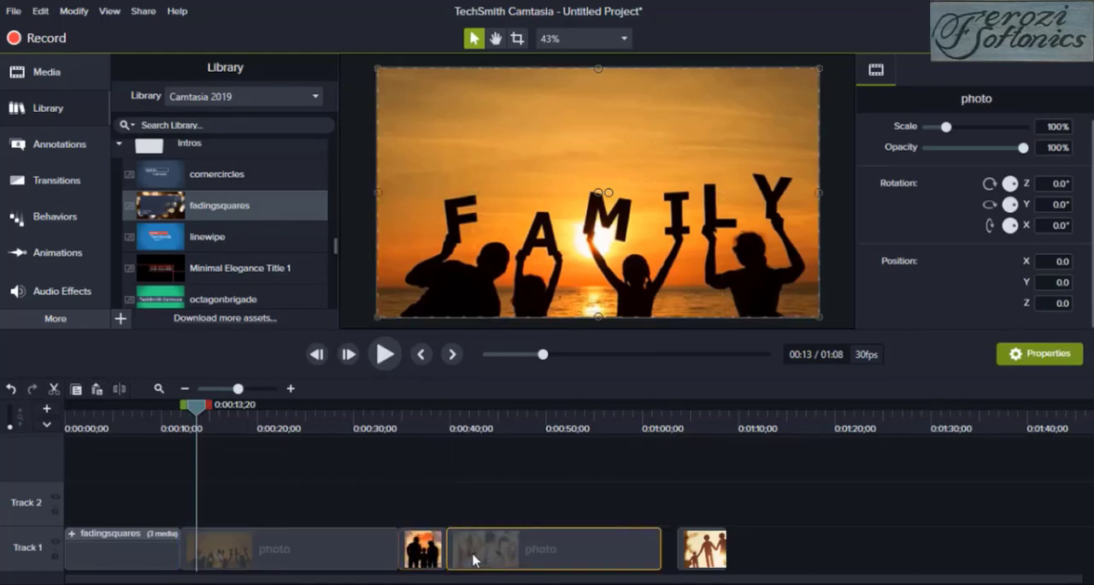
pyautogui.moveTo(691, 557); pyautogui.dragTo(676, 557)
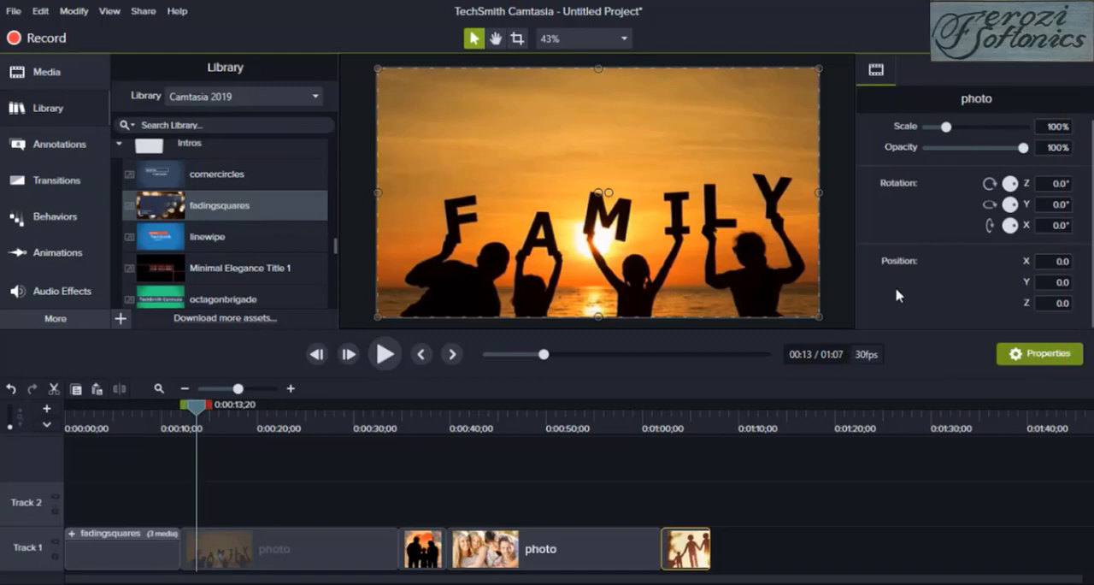
# Set both the title and subtitle of the fadingsquares intro to PHOTOGRAPHY and play it back
pyautogui.moveTo(201, 409); pyautogui.dragTo(119, 409)
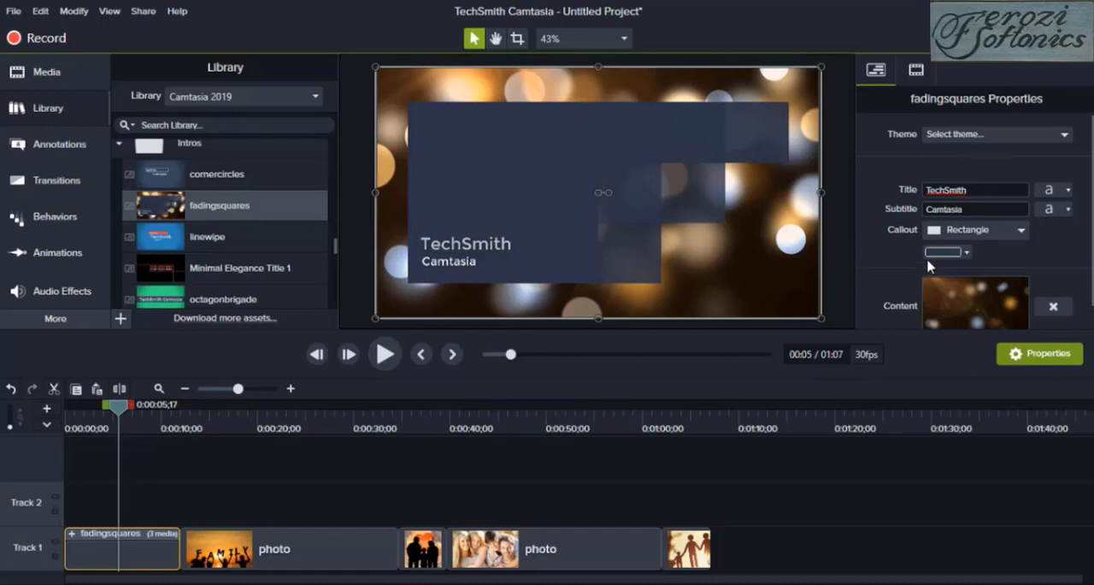
pyautogui.doubleClick(981, 190)
pyautogui.press('BackSpace')
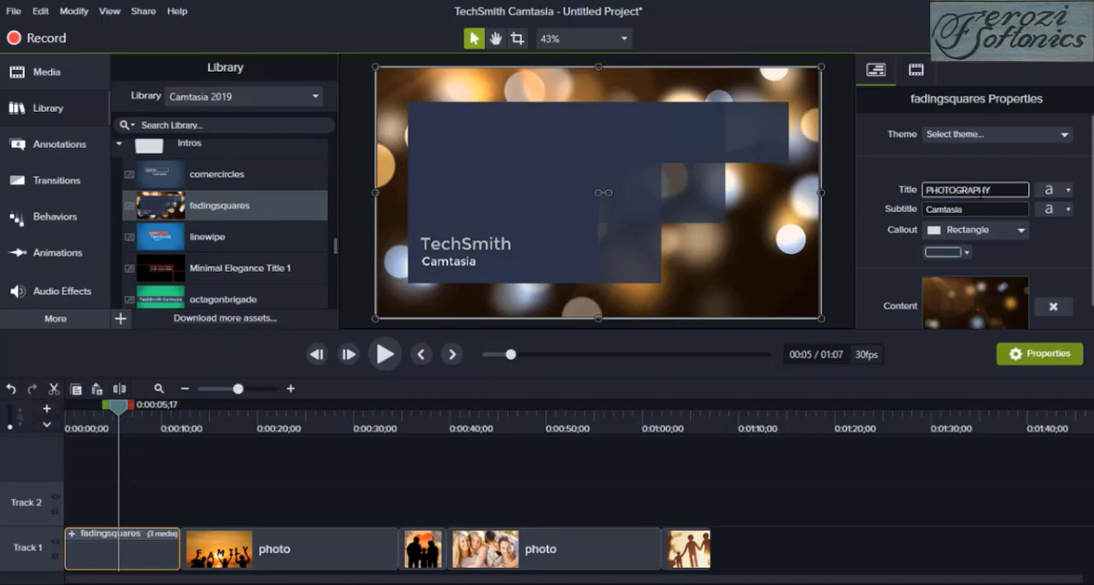
pyautogui.click(1007, 209)
pyautogui.write('PHOTOGRAPHY')
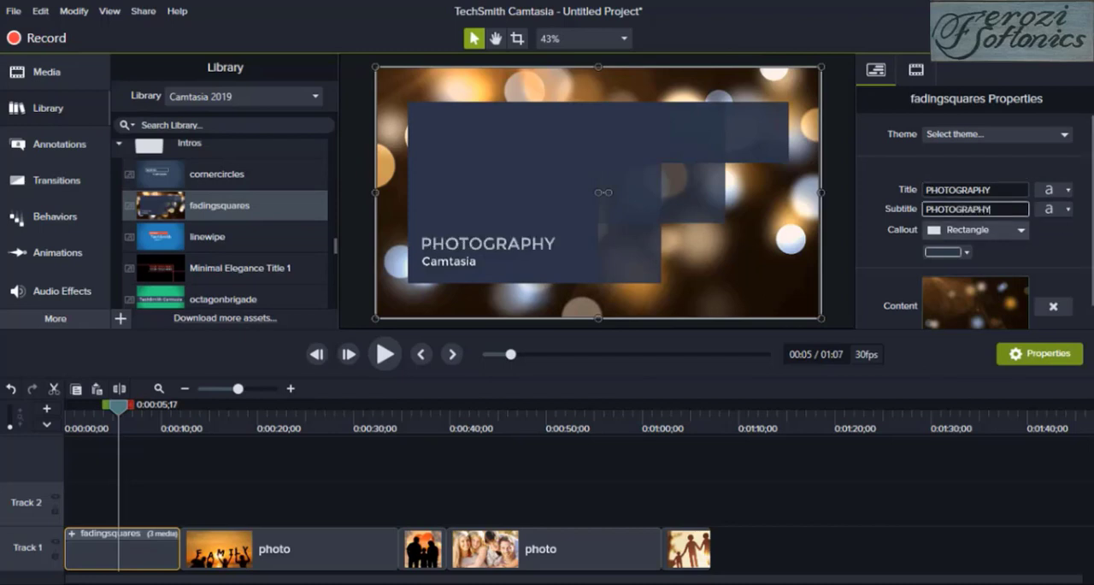
pyautogui.click(388, 366)
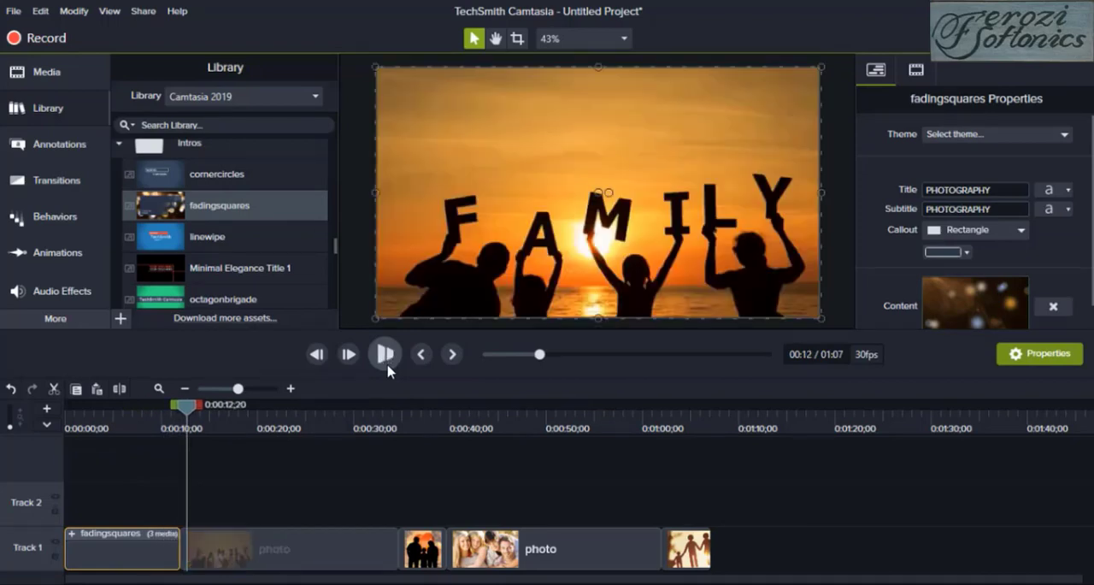
pyautogui.click(384, 351)
# Look through the remaining Intros and the Lower Thirds assets in the library
pyautogui.moveTo(334, 254)
pyautogui.mouseDown()
pyautogui.moveTo(335, 287)
pyautogui.moveTo(330, 248)
pyautogui.moveTo(334, 274)
pyautogui.mouseUp()
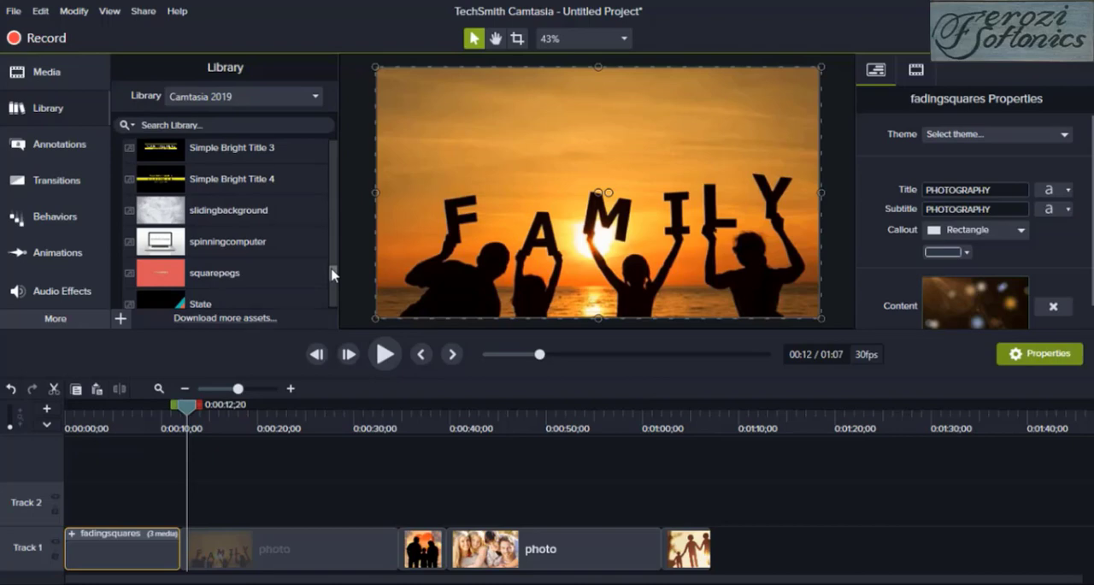
pyautogui.moveTo(334, 273); pyautogui.dragTo(333, 298)
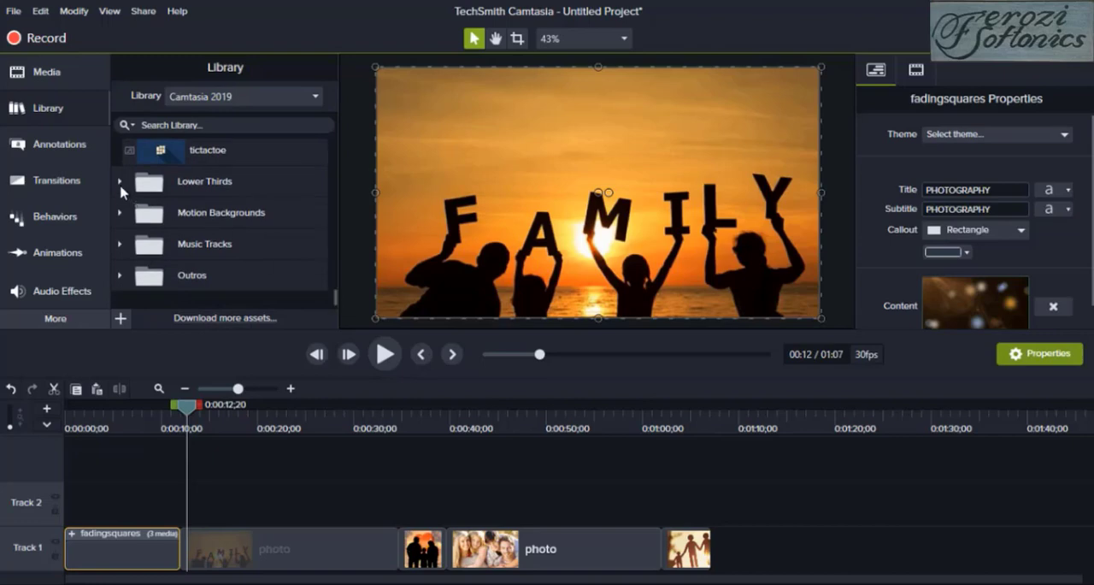
pyautogui.click(120, 183)
pyautogui.moveTo(334, 265); pyautogui.dragTo(336, 309)
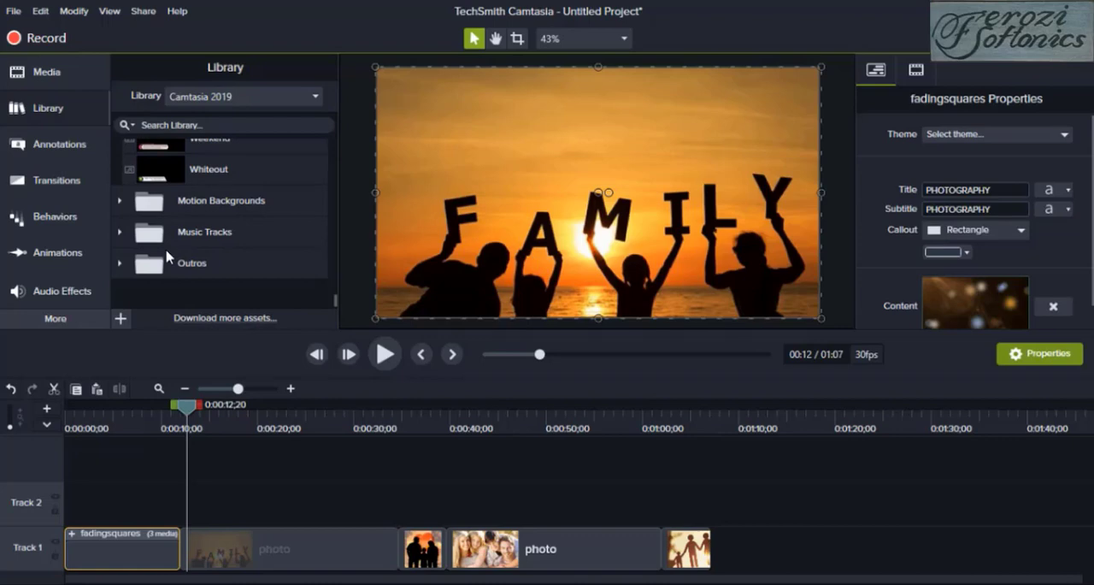
# Open the library's Music Tracks folder and preview the getyourticket track
pyautogui.click(122, 242)
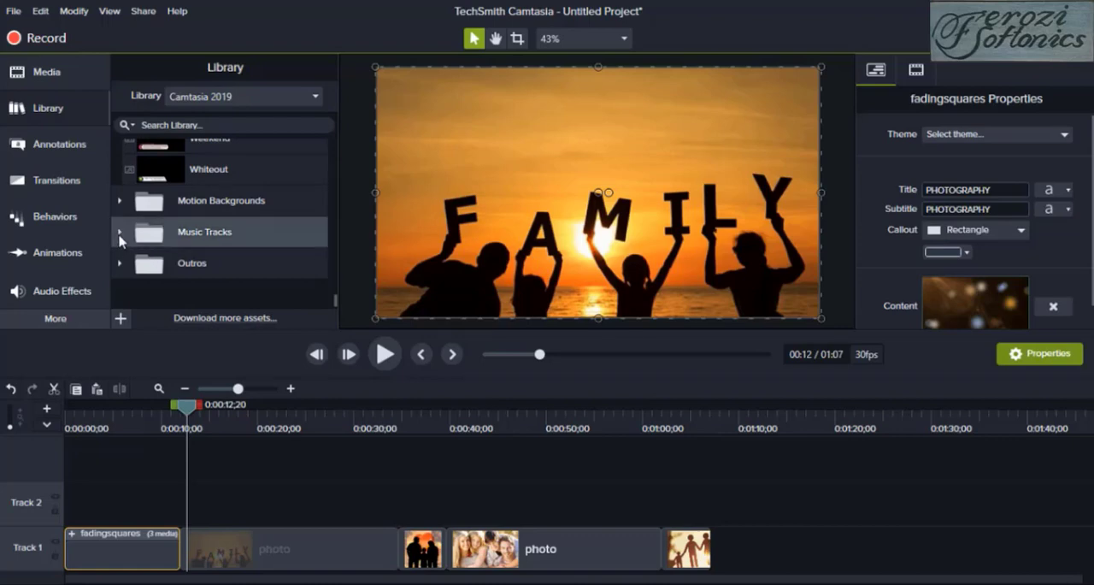
pyautogui.click(119, 234)
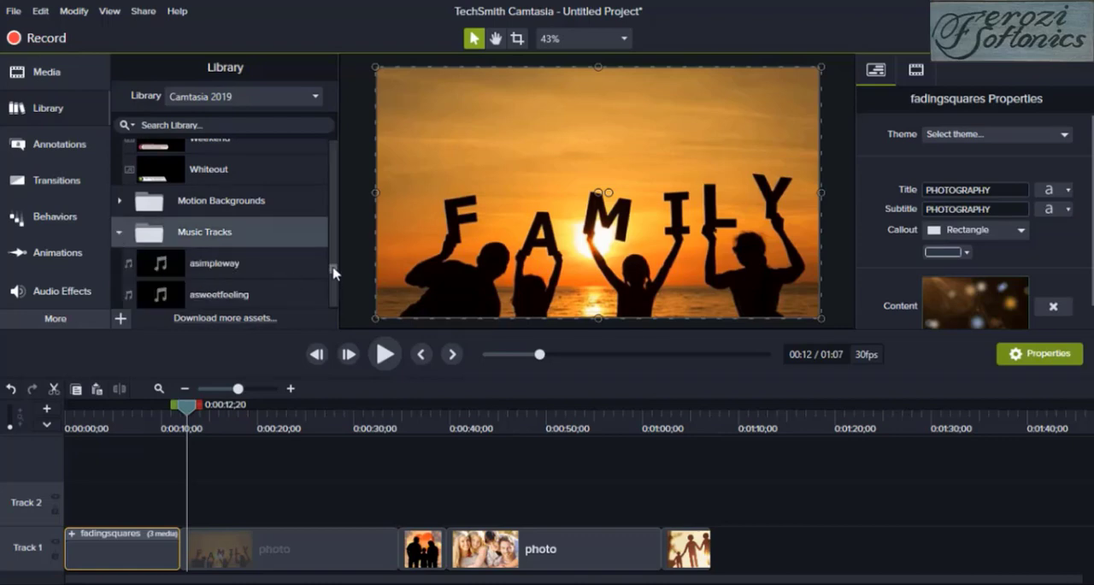
pyautogui.moveTo(333, 272)
pyautogui.mouseDown()
pyautogui.moveTo(334, 300)
pyautogui.moveTo(334, 218)
pyautogui.moveTo(332, 274)
pyautogui.mouseUp()
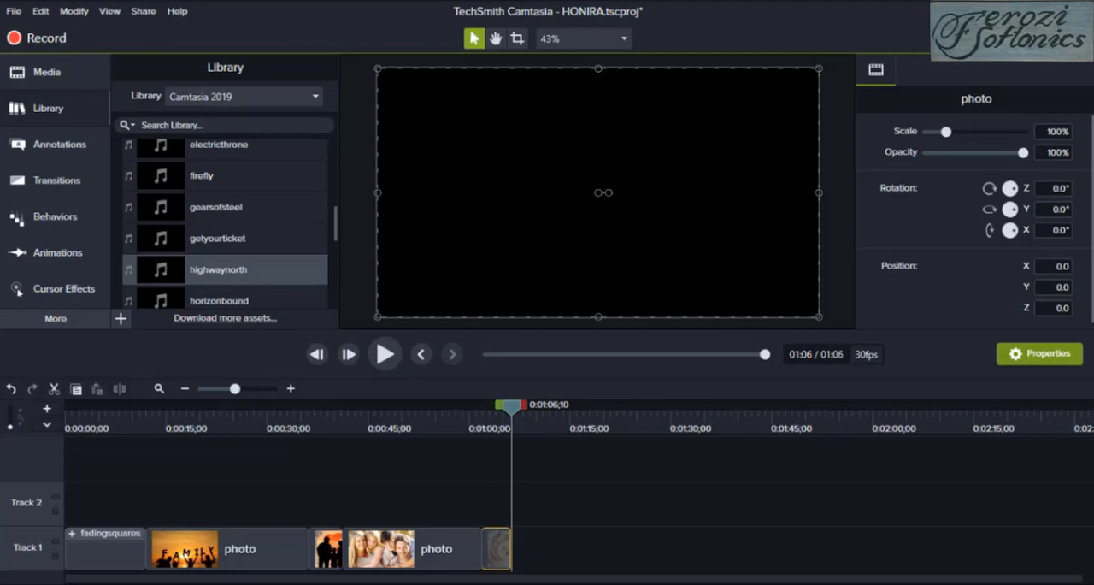
pyautogui.scroll(-1, 231, 265)
pyautogui.doubleClick(229, 239)
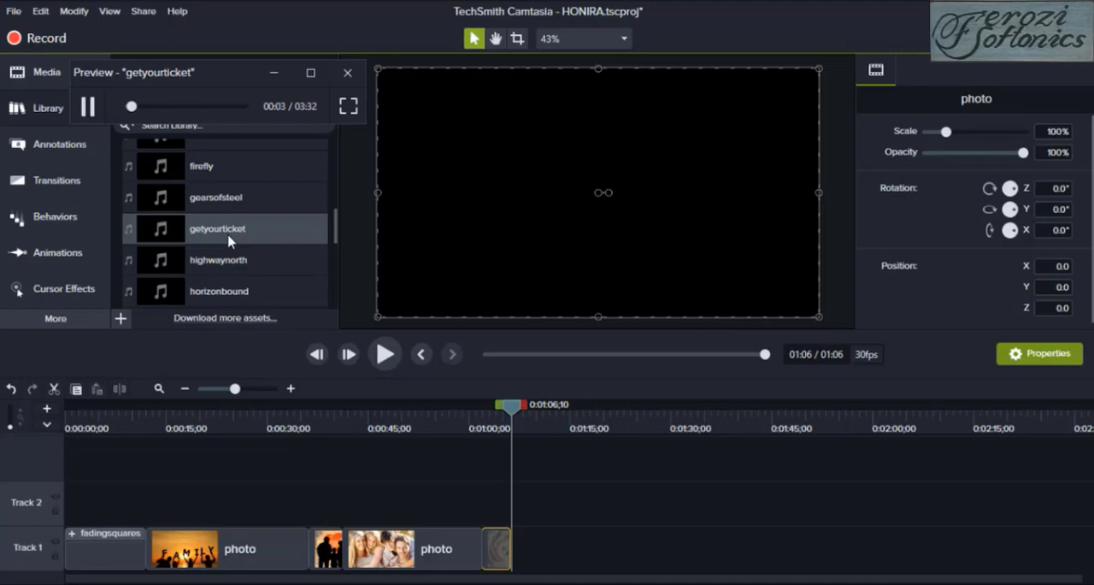
pyautogui.click(88, 107)
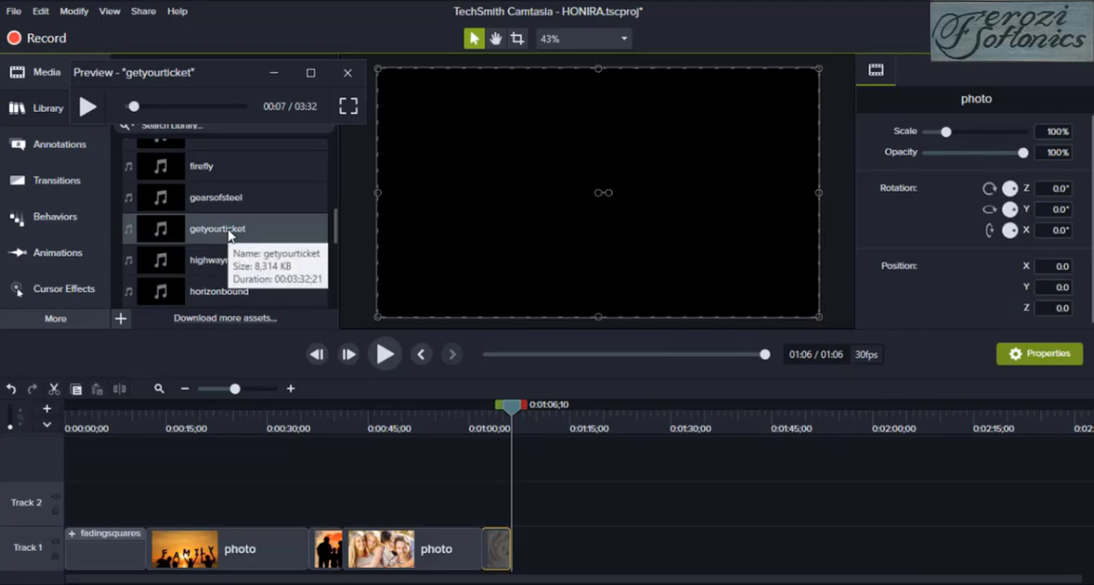
# Add getyourticket to Track 2 from the timeline start, trim it to the end of the last Track 1 clip and play it
pyautogui.moveTo(229, 235); pyautogui.dragTo(170, 503)
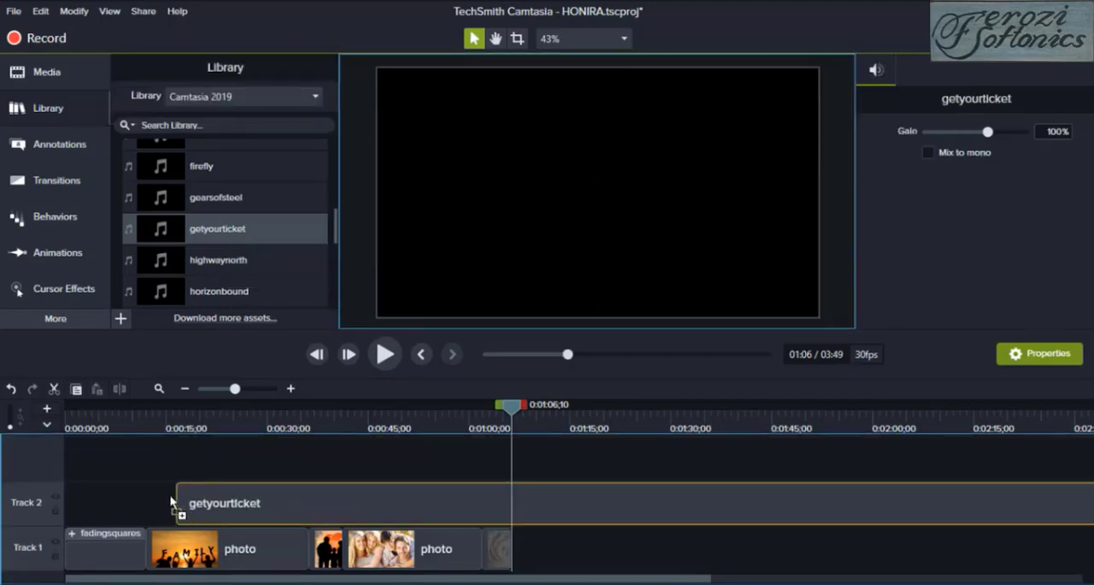
pyautogui.moveTo(101, 495); pyautogui.dragTo(62, 486)
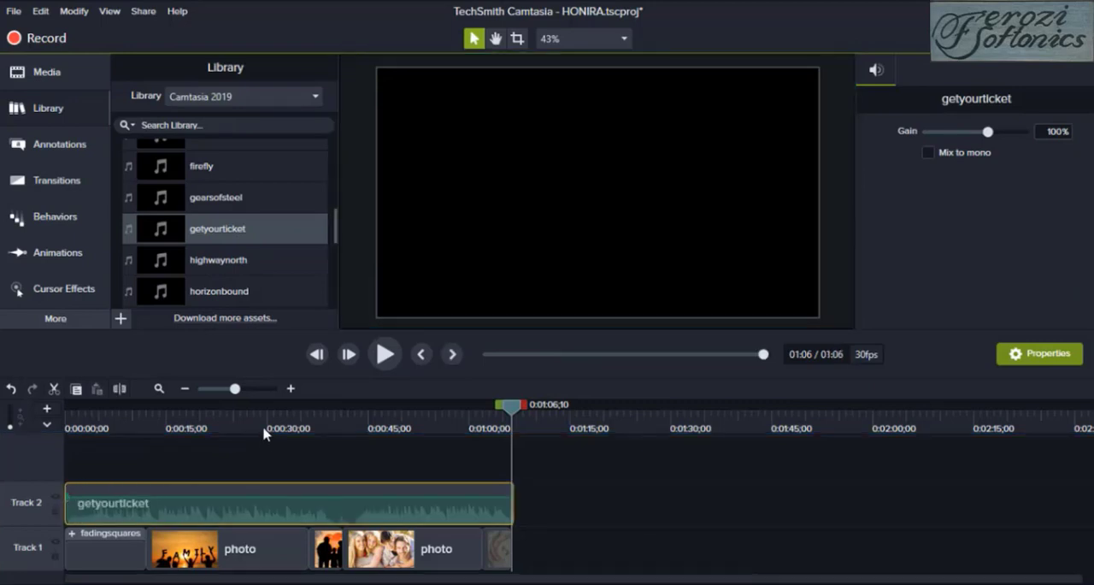
pyautogui.click(389, 368)
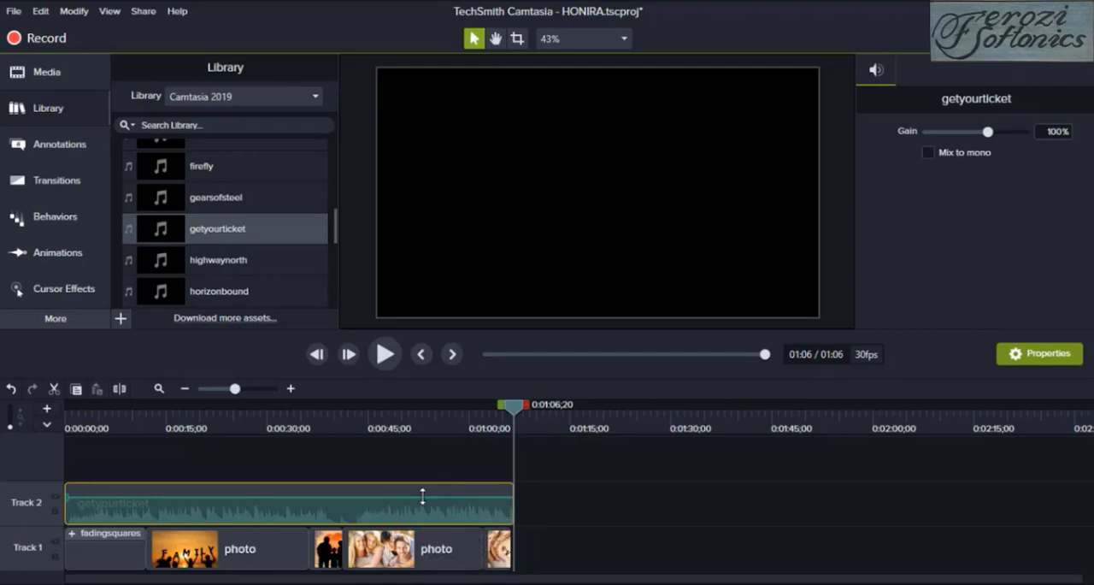
# Raise the volume of the getyourticket clip on Track 2 and play the opening to check the sound
pyautogui.moveTo(422, 496); pyautogui.dragTo(423, 481)
pyautogui.click(386, 355)
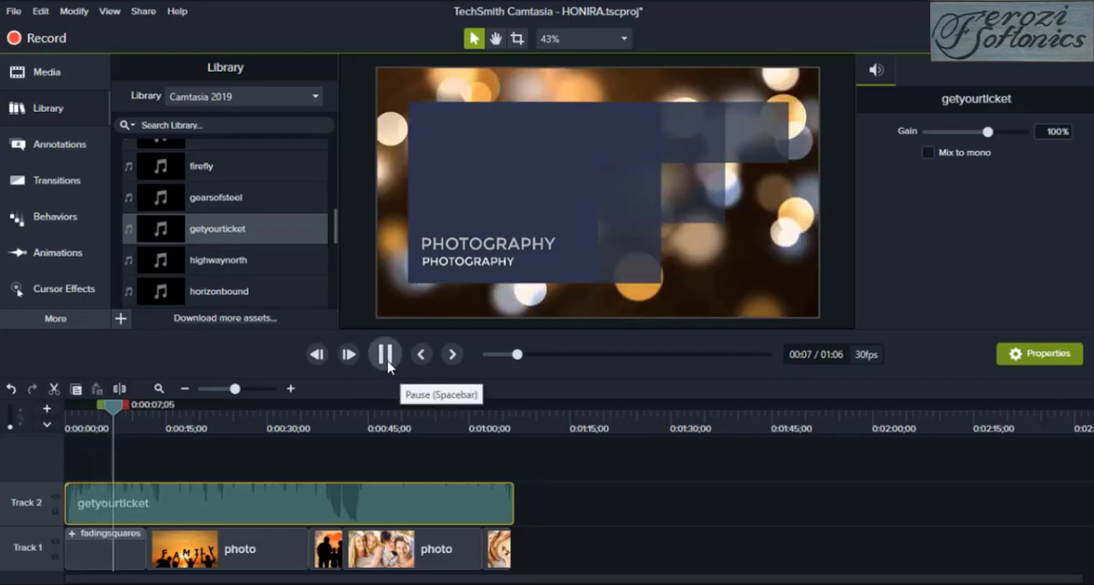
pyautogui.click(387, 364)
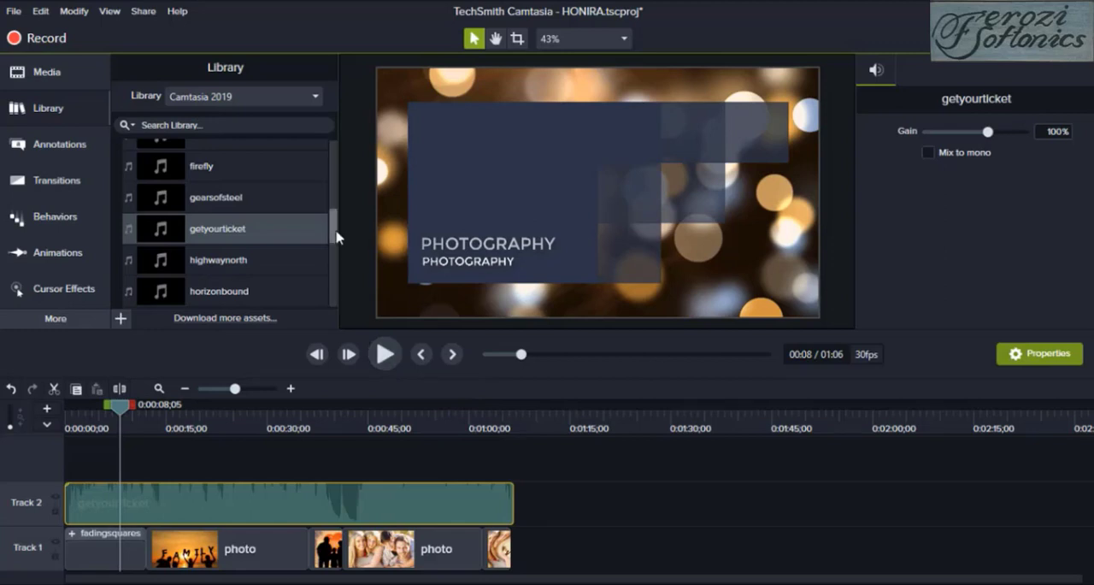
# Append the redtrianglescroll intro directly after the last Track 1 clip and extend the getyourticket music to its end
pyautogui.moveTo(334, 237); pyautogui.dragTo(335, 302)
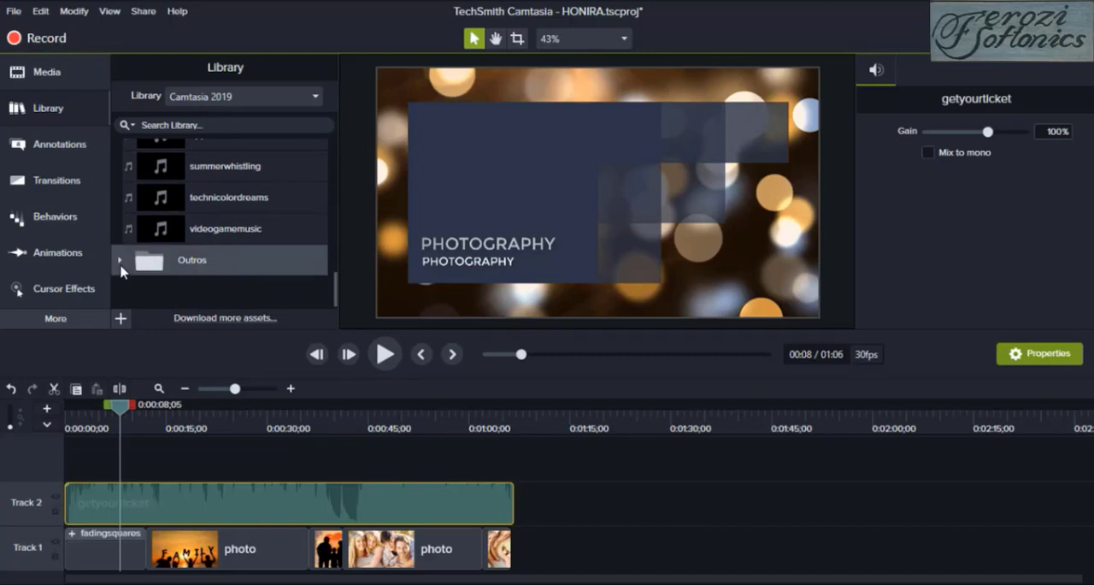
pyautogui.scroll(10, 120, 271)
pyautogui.click(119, 186)
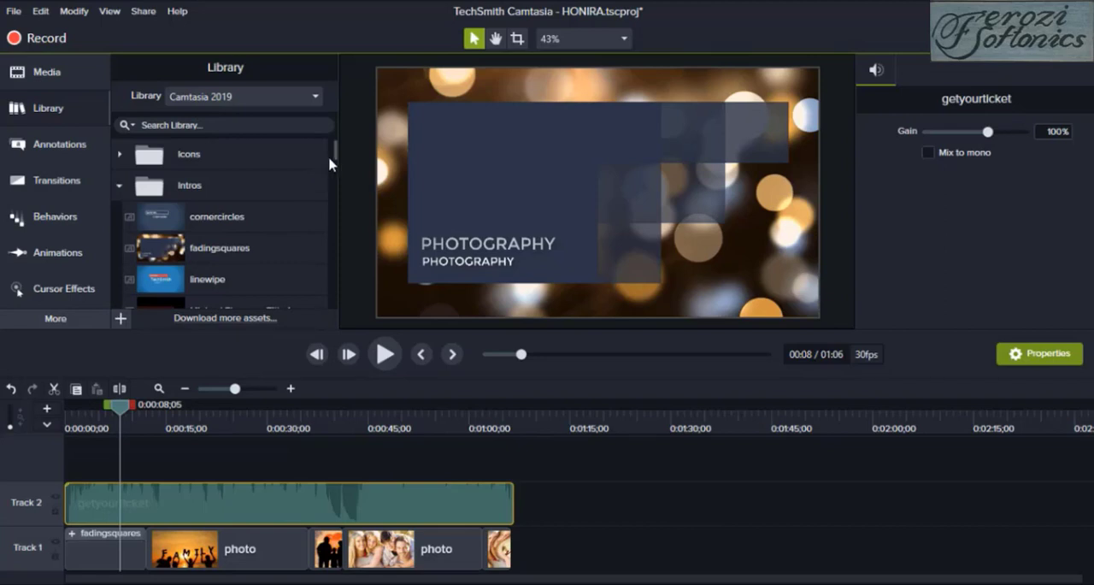
pyautogui.moveTo(334, 156); pyautogui.dragTo(523, 560)
pyautogui.click(262, 183)
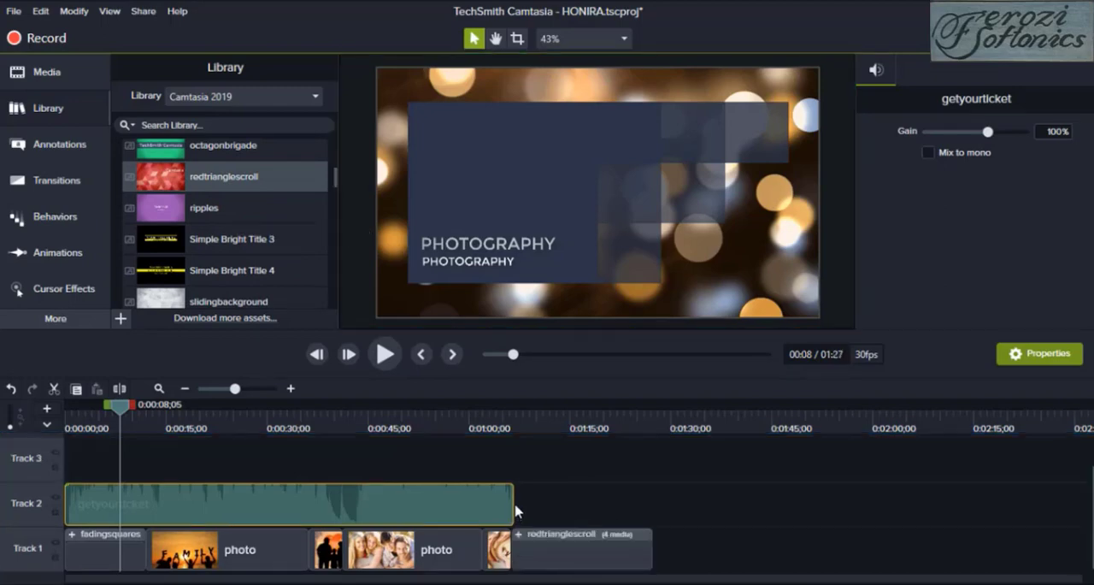
pyautogui.moveTo(120, 407); pyautogui.dragTo(613, 441)
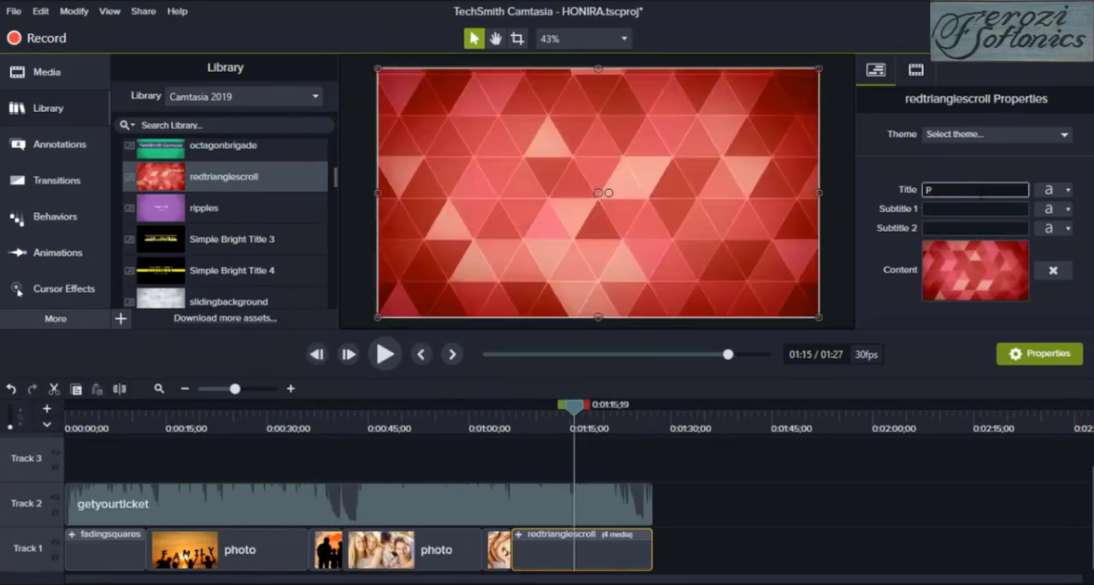
# Set the redtrianglescroll title to PRESENTED BY and both of its subtitles to PHOTOGRAPHY
pyautogui.write('RESENTED BY')
pyautogui.click(1002, 209)
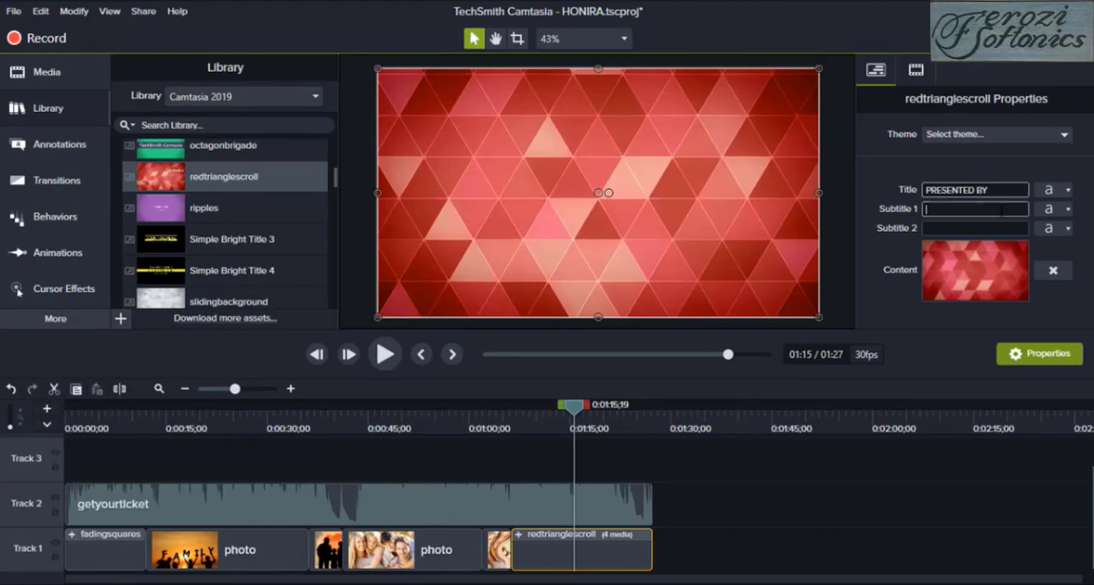
pyautogui.write('PHOTOG')
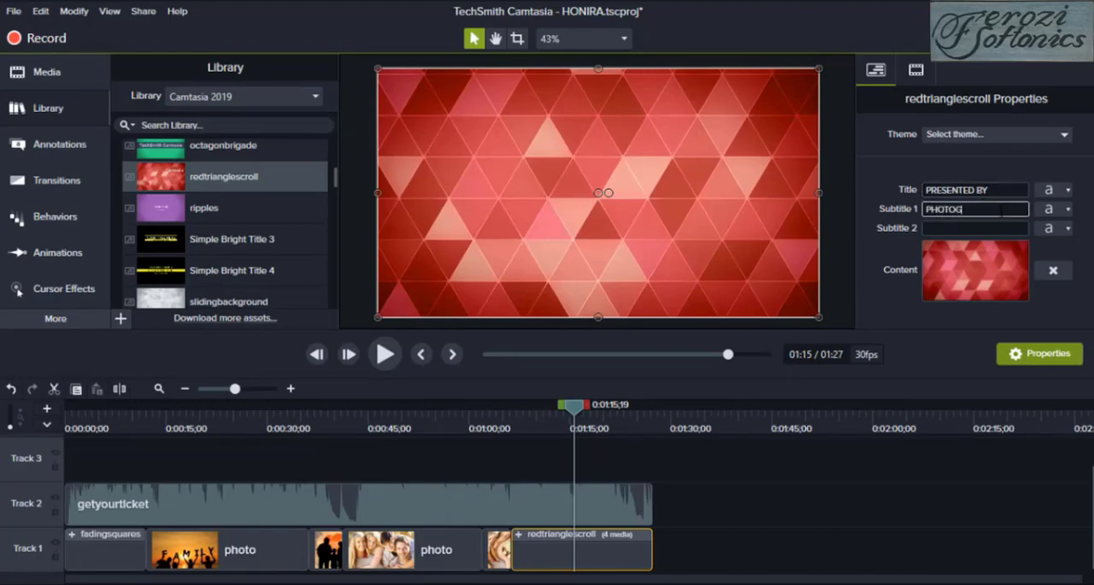
pyautogui.write('RAPHY')
pyautogui.press('Tab')
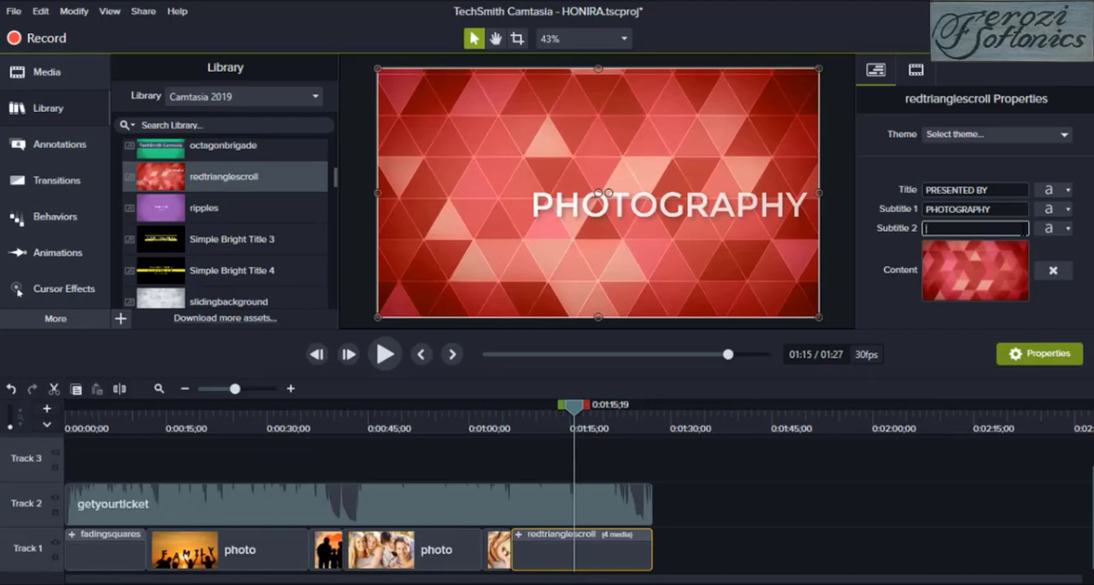
pyautogui.write('PHOTOGRAPHY')
# Play the redtrianglescroll closing title to check its text animation, and pause the playback
pyautogui.click(572, 410)
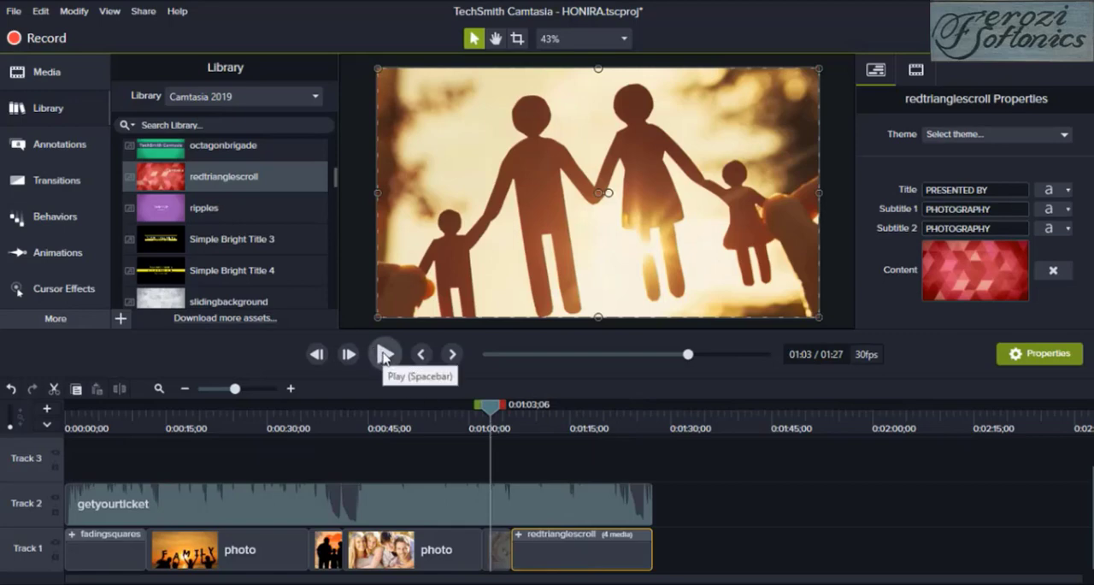
pyautogui.click(385, 355)
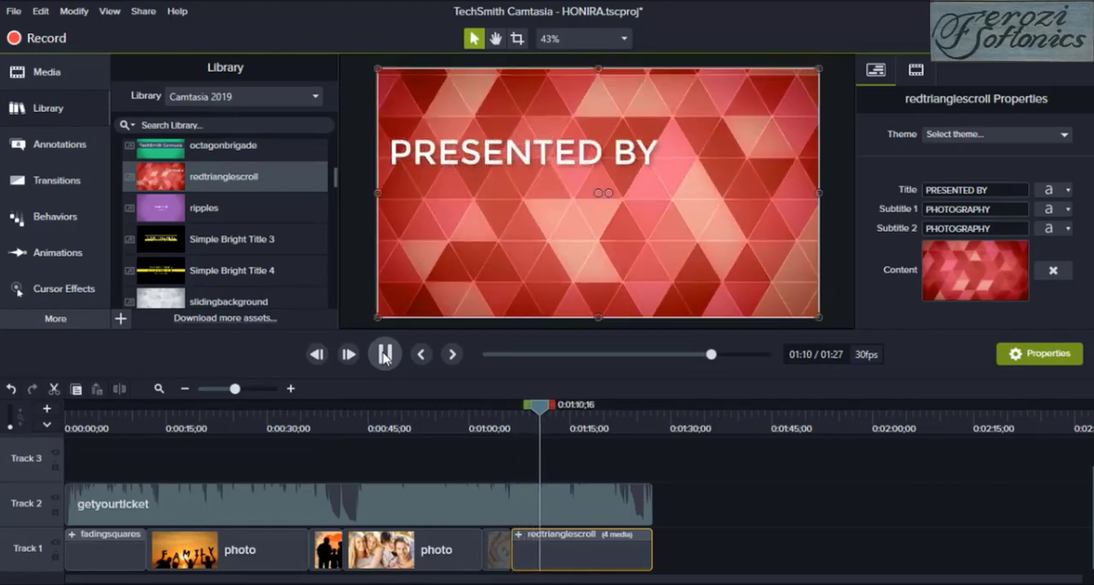
pyautogui.click(384, 356)
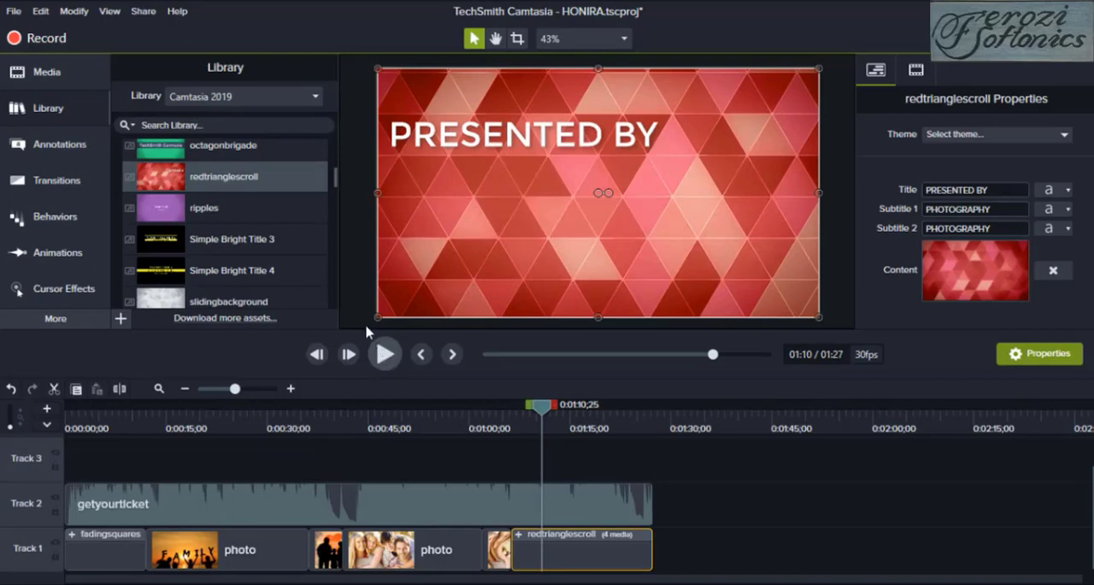
# Place a white Text Rectangle callout in the Basic style over the family photo at about 0:00:35
pyautogui.moveTo(334, 427); pyautogui.dragTo(308, 435)
pyautogui.click(78, 147)
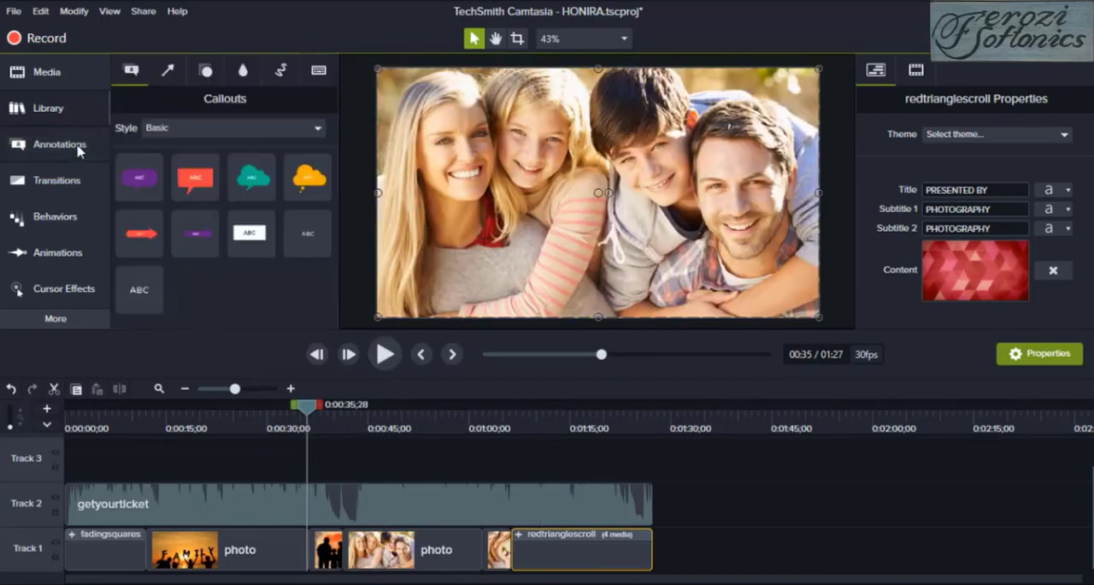
pyautogui.click(78, 147)
pyautogui.click(78, 147)
pyautogui.moveTo(250, 233); pyautogui.dragTo(541, 175)
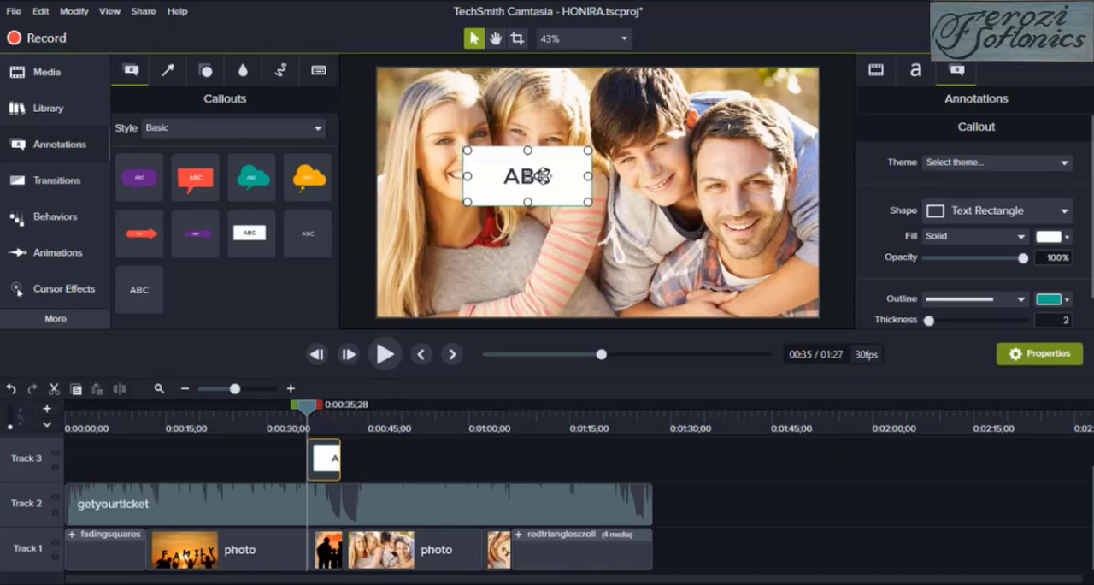
# Try PHOTO as the white callout's text and delete the callout from Track 3
pyautogui.doubleClick(543, 175)
pyautogui.press('BackSpace')
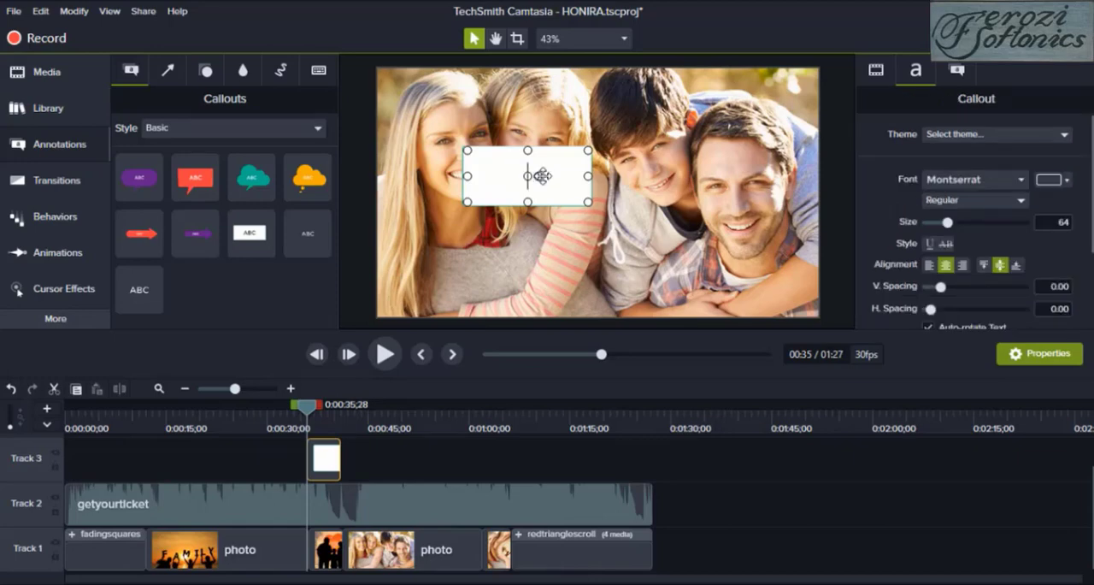
pyautogui.write('PHOTO')
pyautogui.press('BackSpace')
pyautogui.press('BackSpace')
pyautogui.press('BackSpace')
pyautogui.write('OTO')
pyautogui.press('BackSpace')
pyautogui.press('BackSpace')
pyautogui.press('BackSpace')
pyautogui.press('BackSpace')
pyautogui.press('BackSpace')
pyautogui.click(327, 457)
pyautogui.press('Delete')
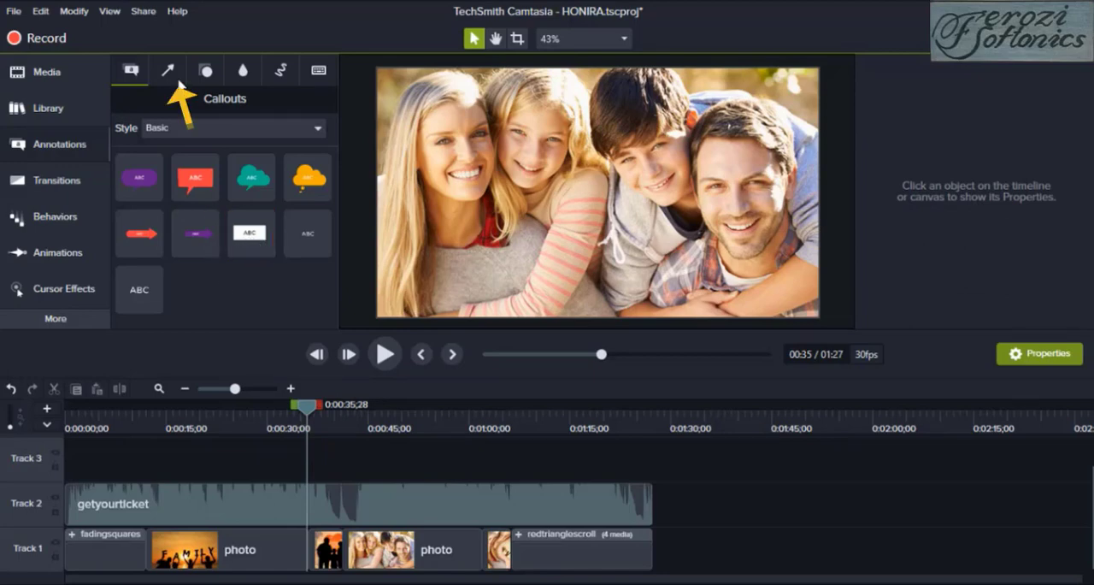
# Look through the Arrows & Lines annotations, their style options and the Shapes annotations
pyautogui.click(178, 82)
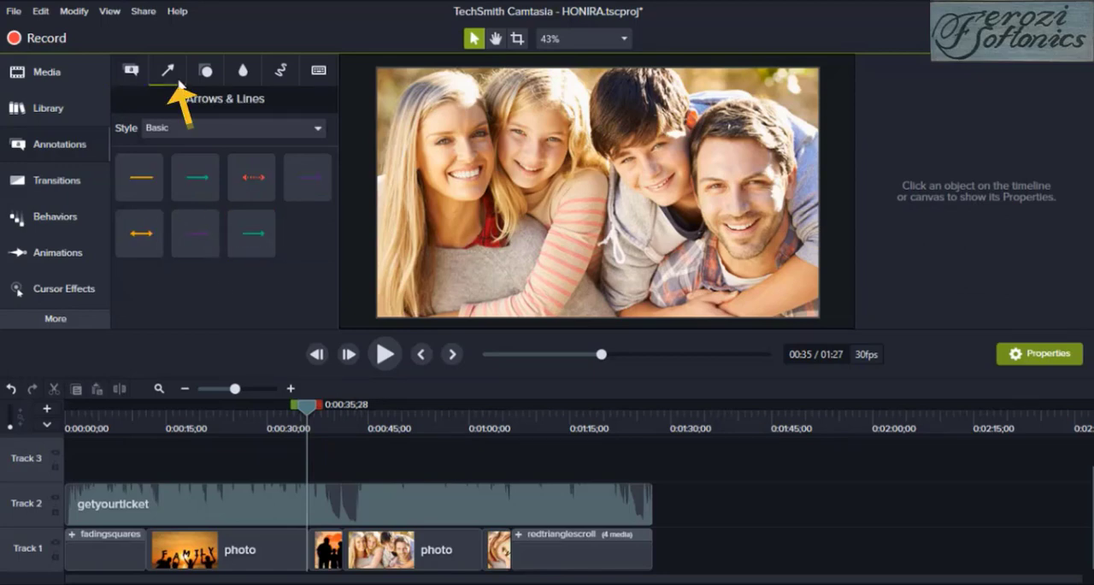
pyautogui.click(318, 129)
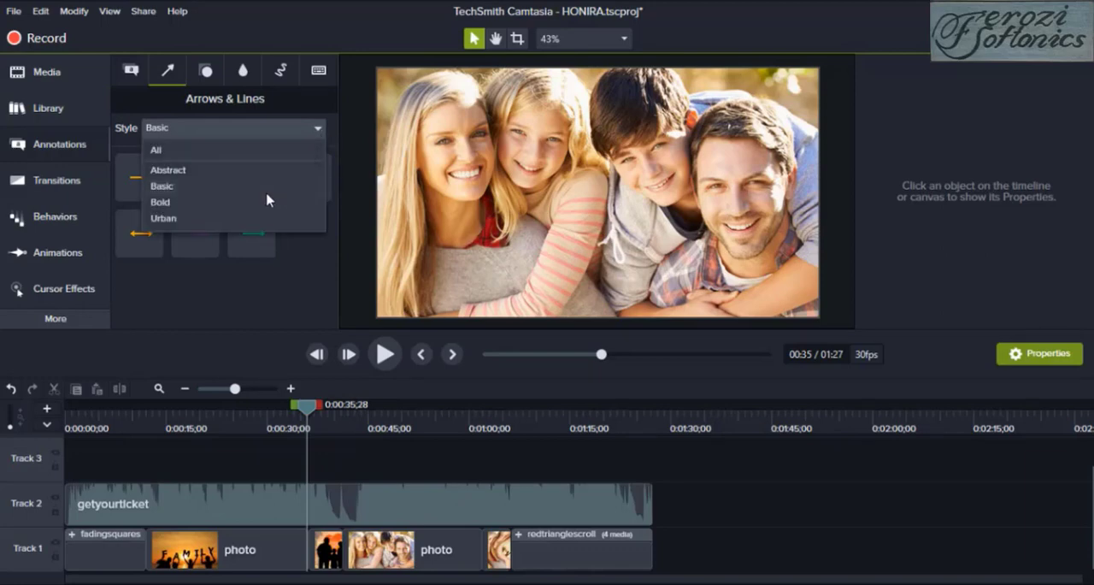
pyautogui.click(208, 81)
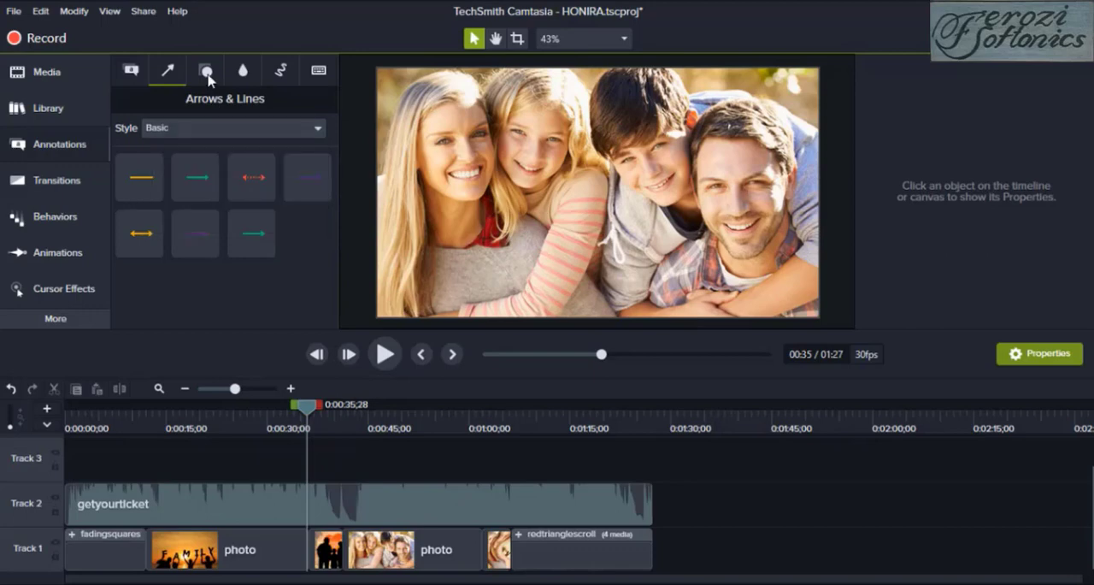
pyautogui.click(209, 80)
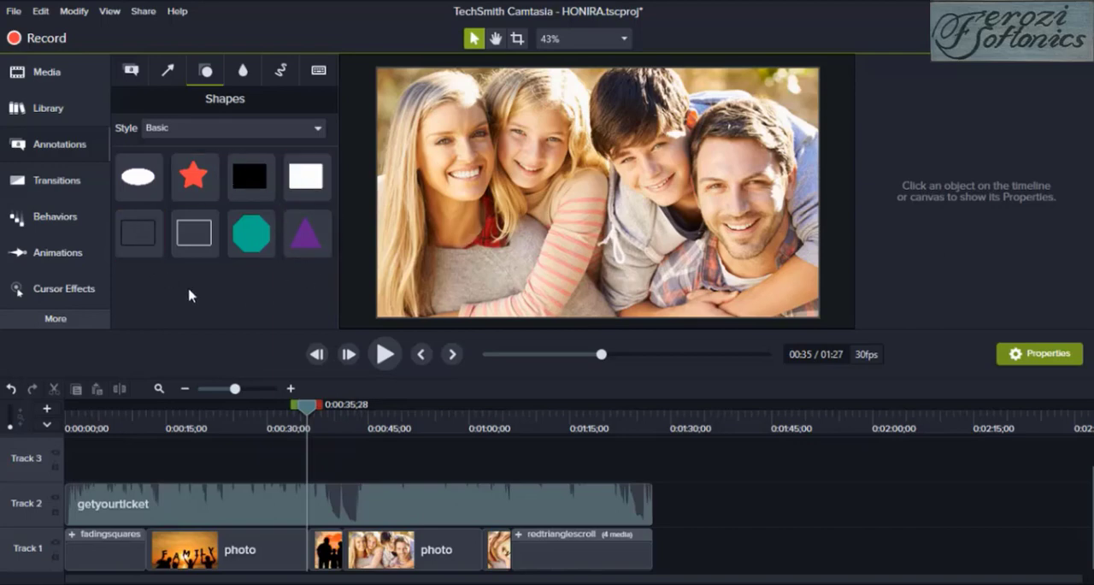
# Show the available transitions and play the family photos before the silhouette clip to review their existing transition
pyautogui.click(30, 181)
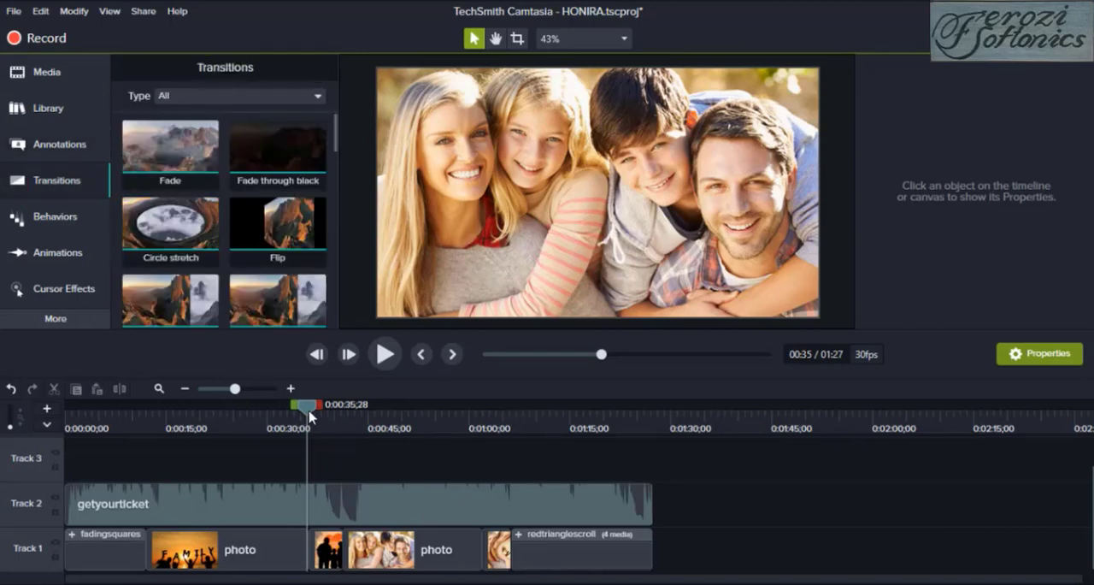
pyautogui.moveTo(318, 414); pyautogui.dragTo(257, 416)
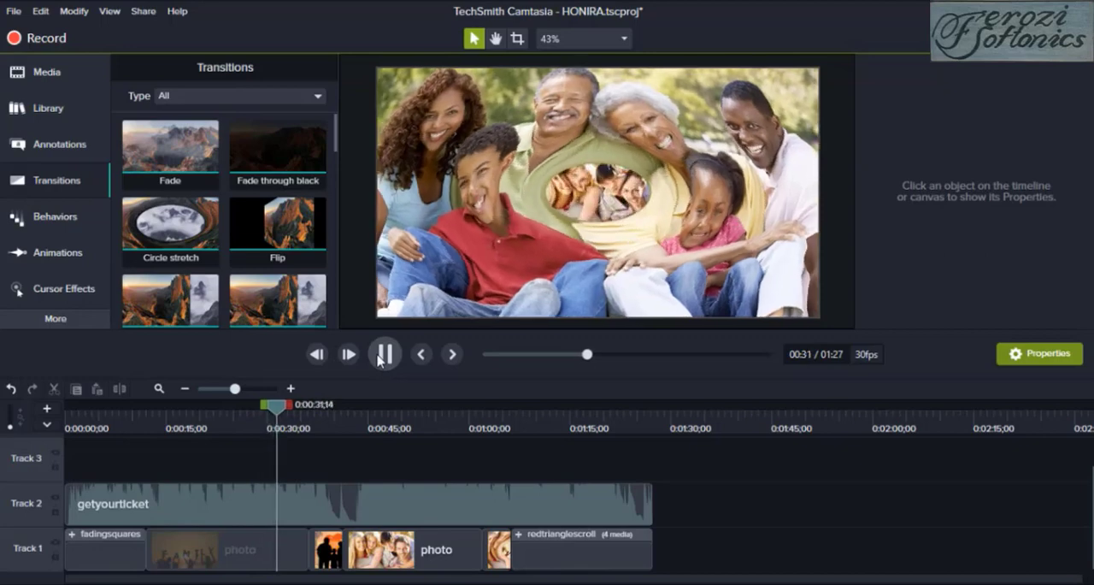
pyautogui.click(386, 354)
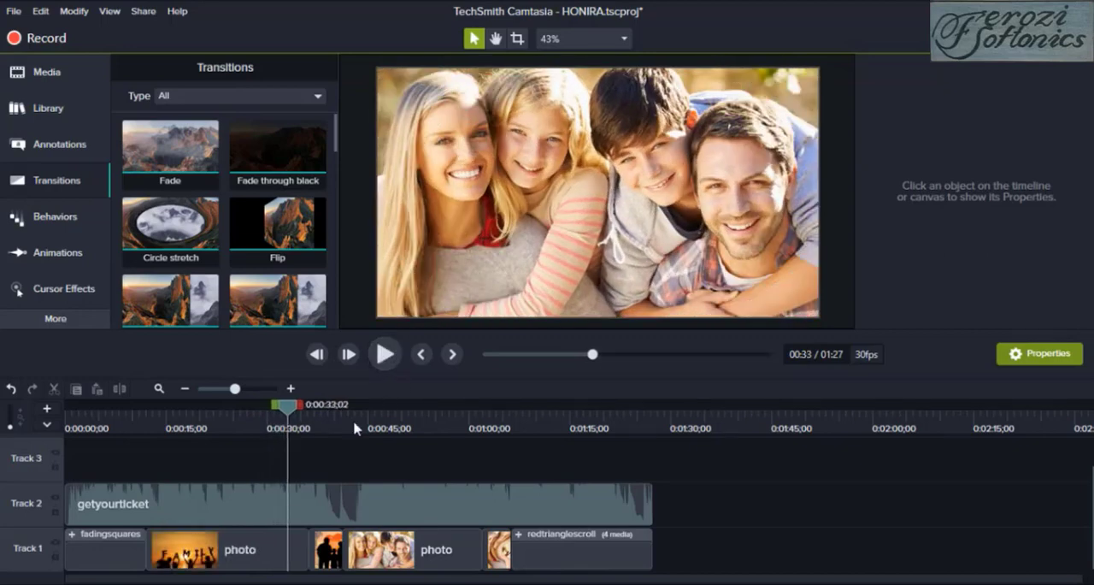
# Apply the Circle stretch transition to both ends of the silhouette family clip on Track 1 and play that section
pyautogui.moveTo(303, 416); pyautogui.dragTo(326, 418)
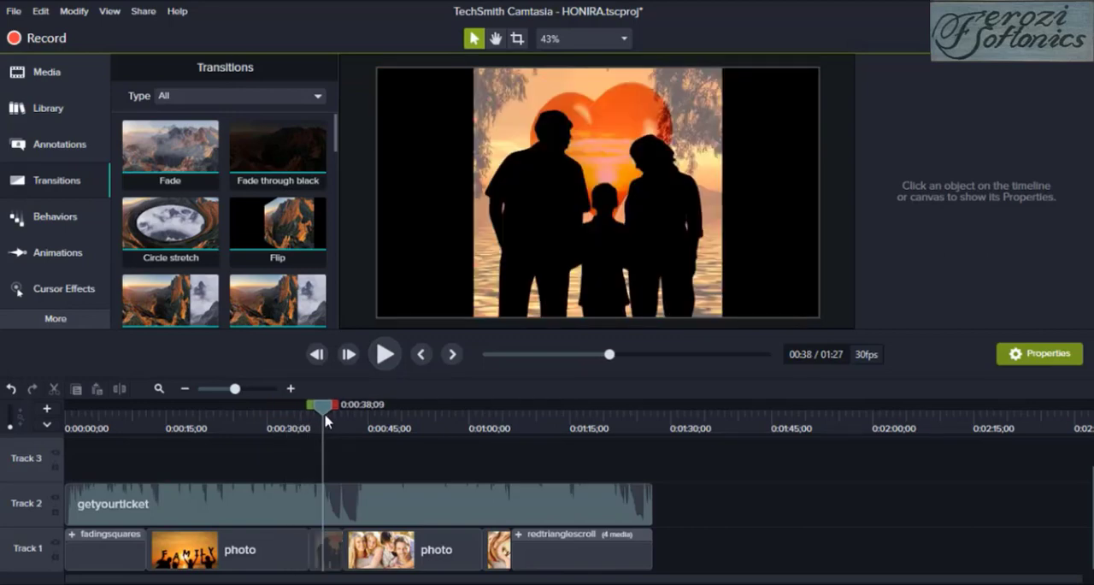
pyautogui.click(202, 241)
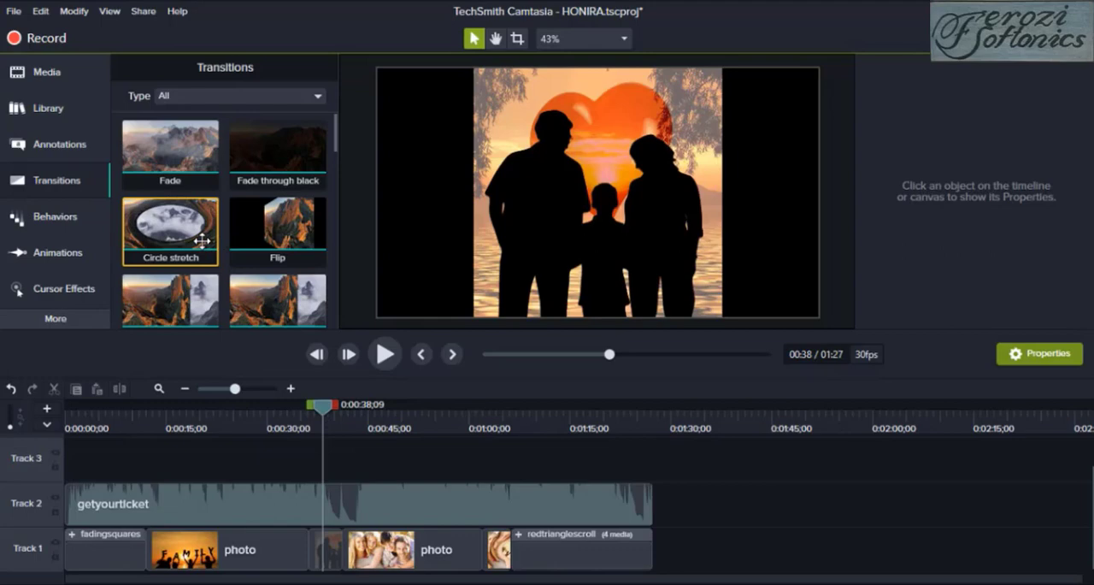
pyautogui.moveTo(205, 250); pyautogui.dragTo(328, 539)
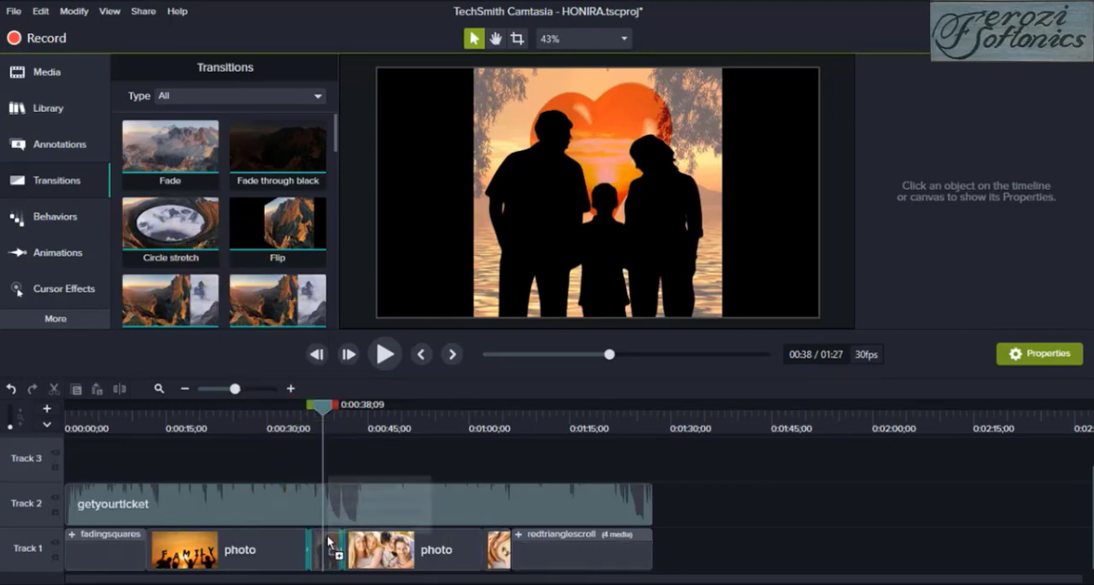
pyautogui.moveTo(326, 411); pyautogui.dragTo(292, 416)
pyautogui.click(385, 365)
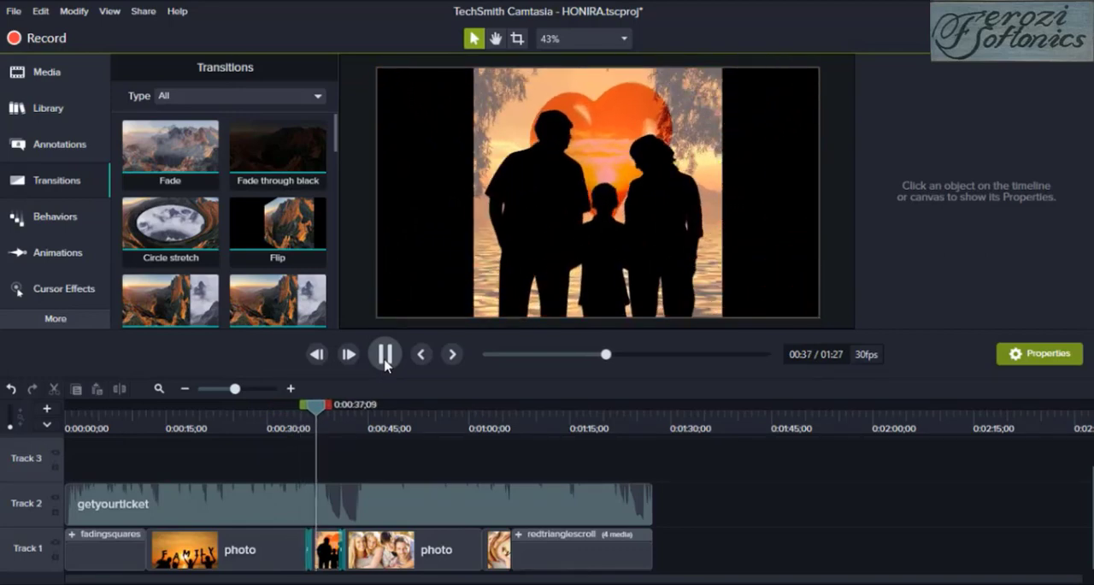
# Look through the Behaviors, Animations, Cursor Effects and the additional tools such as Voice Narration and Captions
pyautogui.click(72, 223)
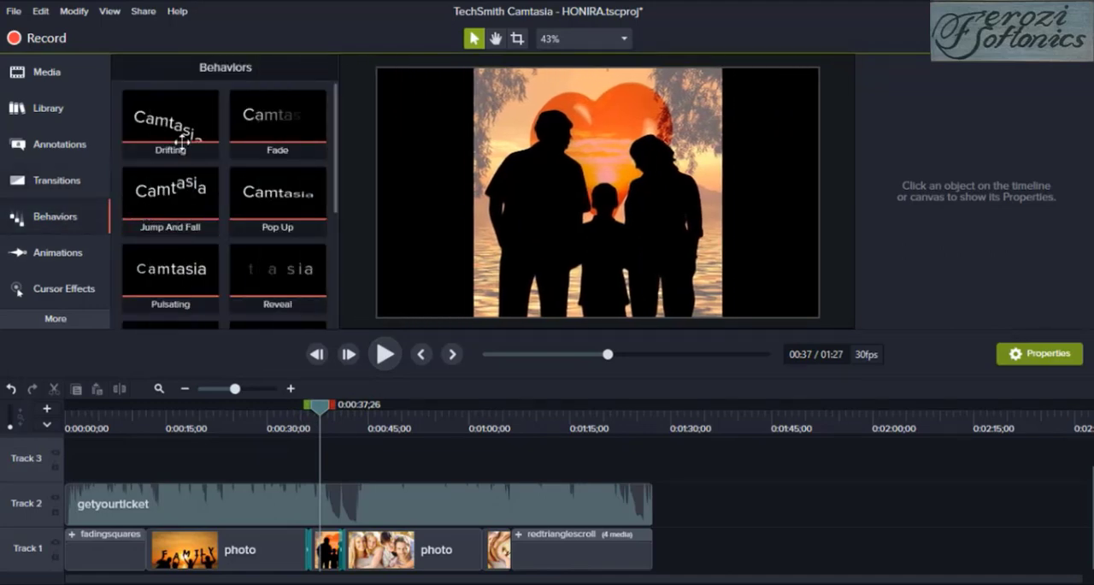
pyautogui.click(57, 259)
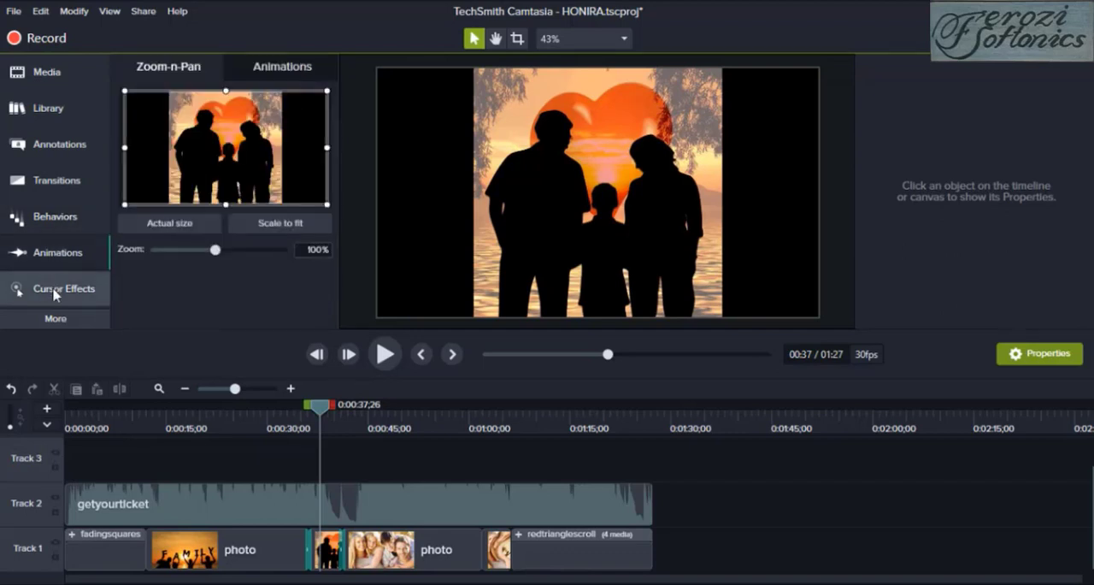
pyautogui.click(55, 290)
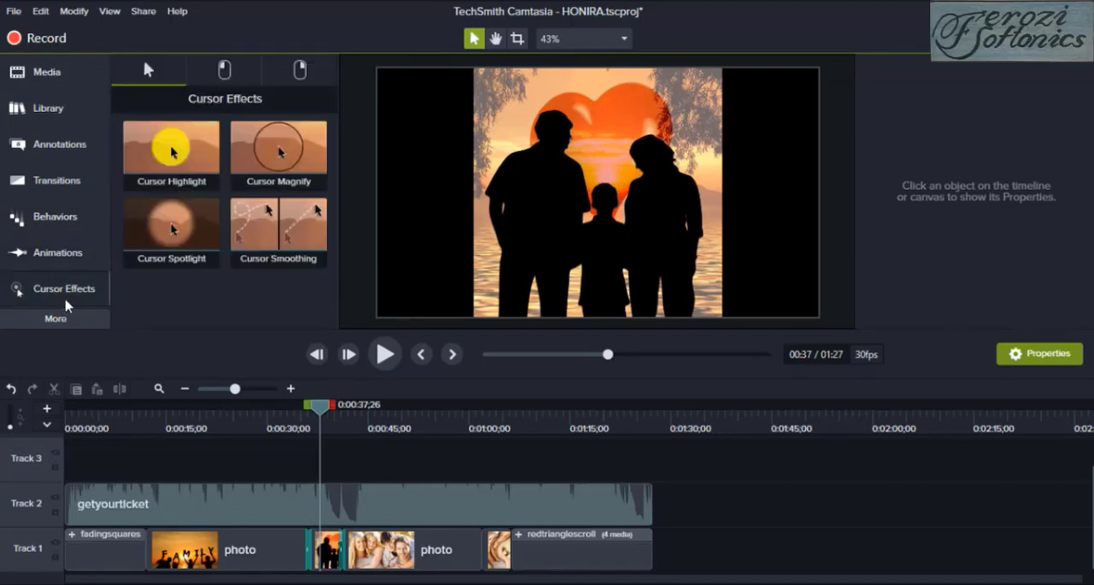
pyautogui.click(75, 323)
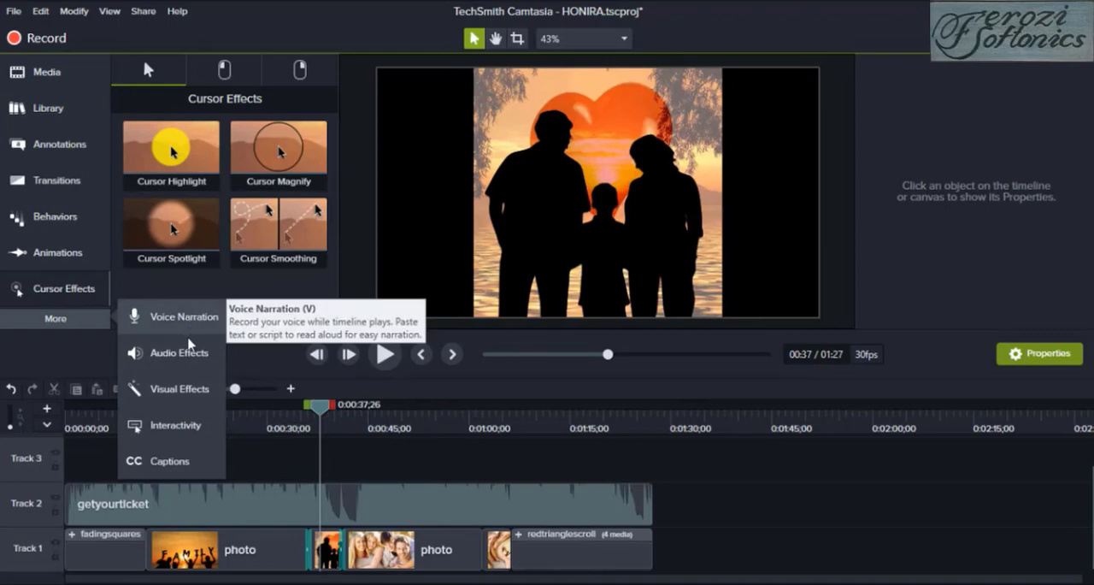
# Play the edited video through to the closing title and pause it there
pyautogui.click(386, 354)
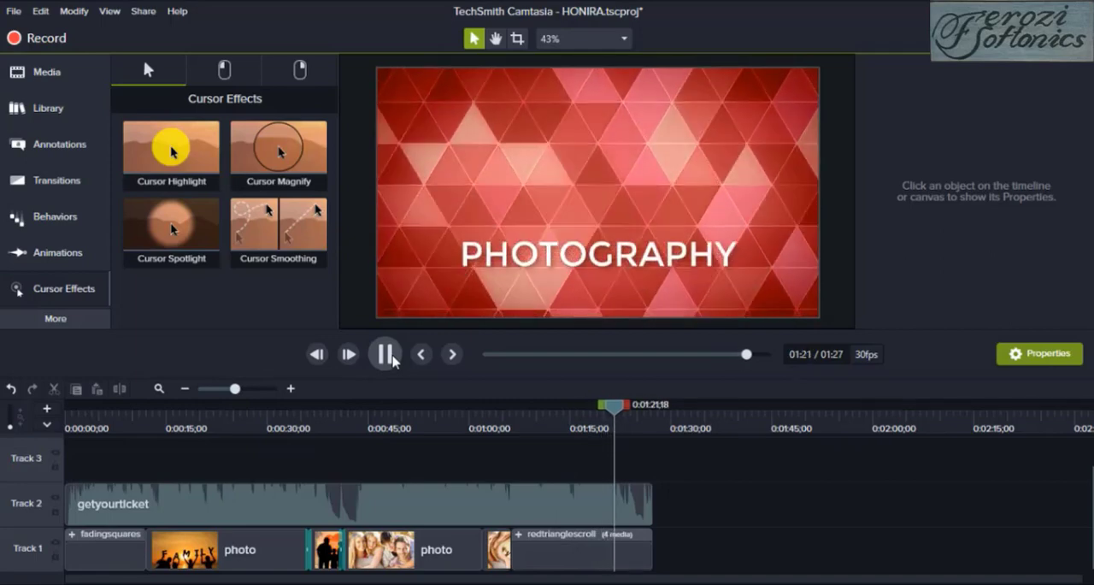
pyautogui.click(393, 360)
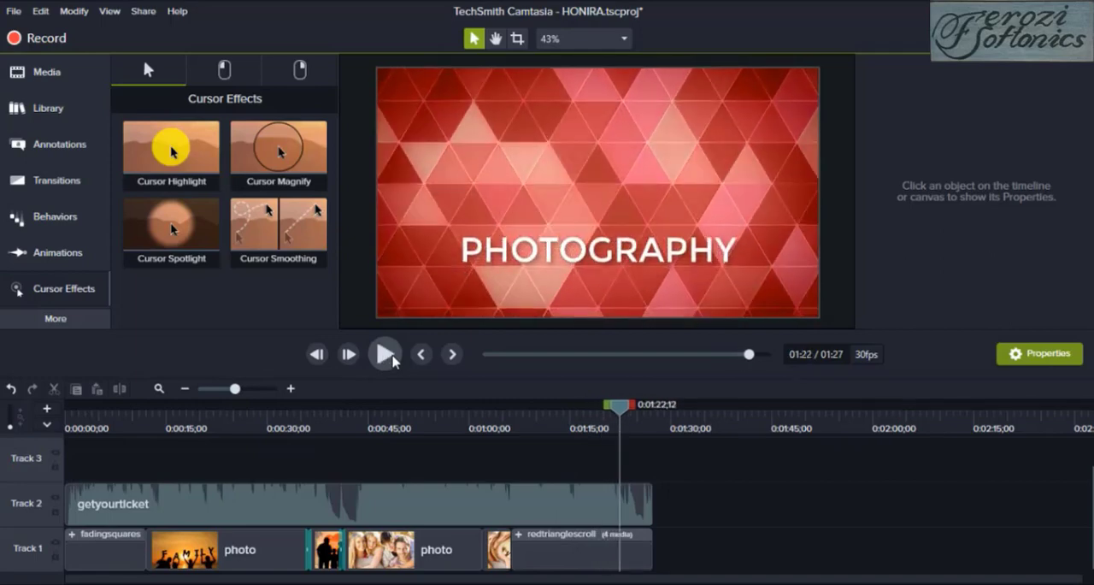